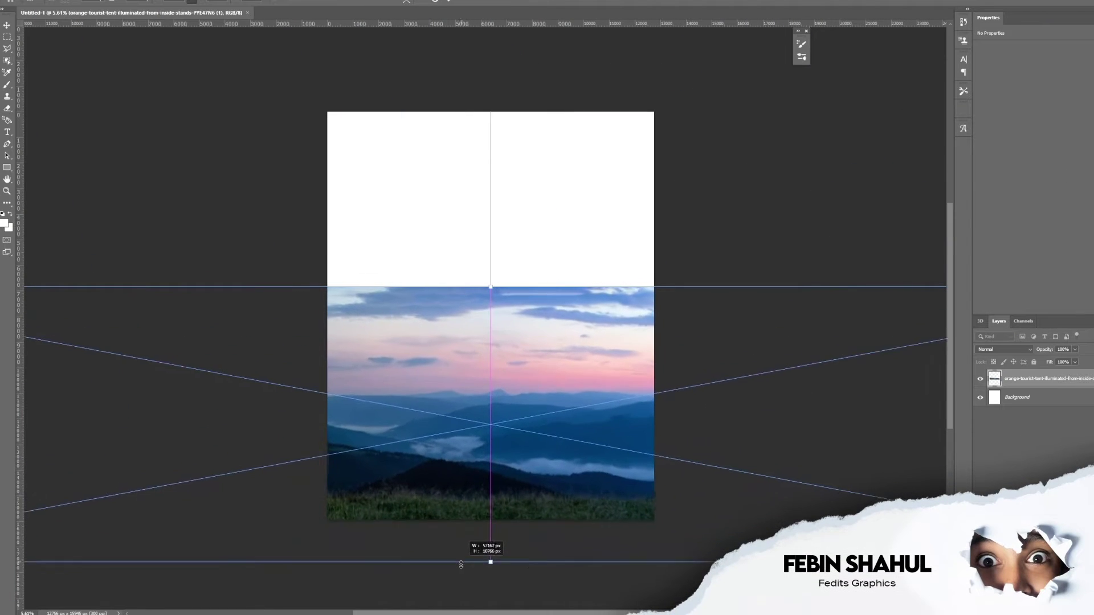
# Enlarge the mountain photo over the lower canvas and move the backpacker photo above it
pyautogui.moveTo(466, 531); pyautogui.dragTo(478, 512)
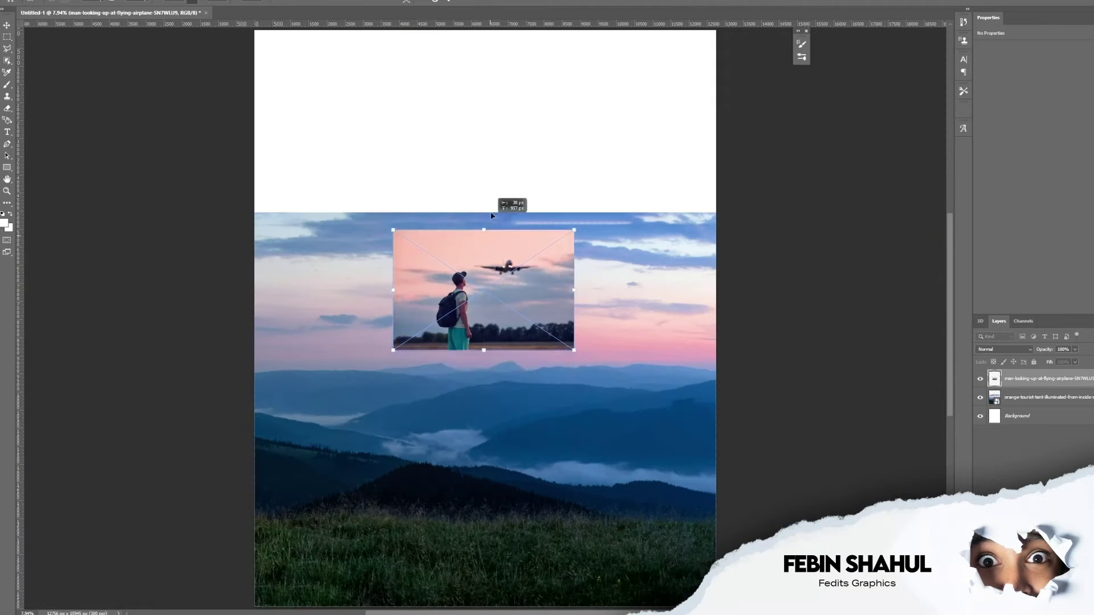
pyautogui.moveTo(494, 262); pyautogui.dragTo(492, 182)
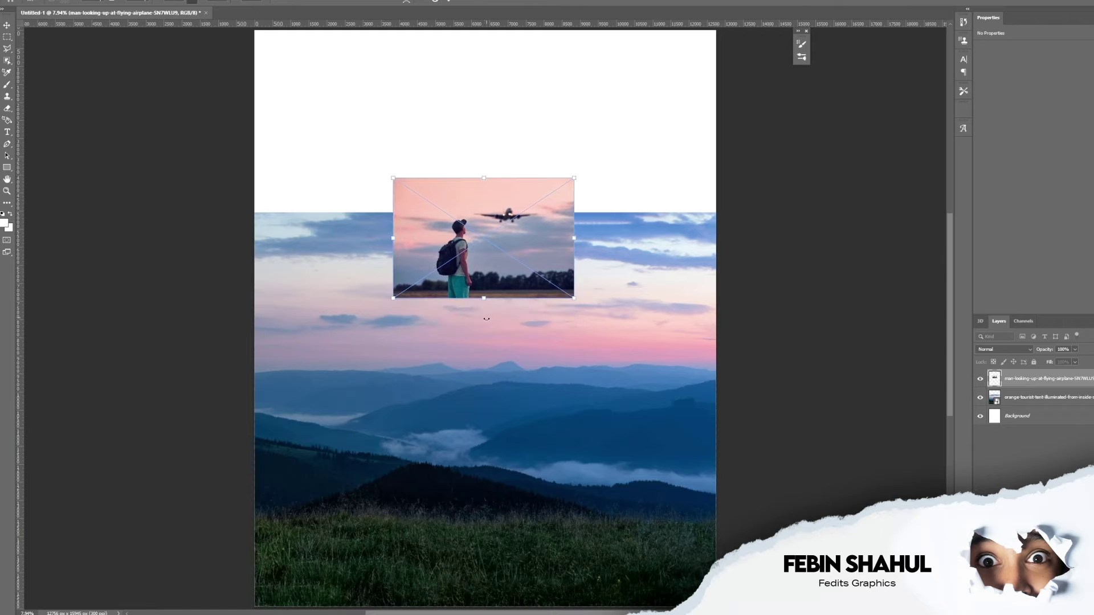
# Scale the backpacker photo up in two passes, then zoom out to view the canvas
pyautogui.moveTo(481, 300); pyautogui.dragTo(456, 603)
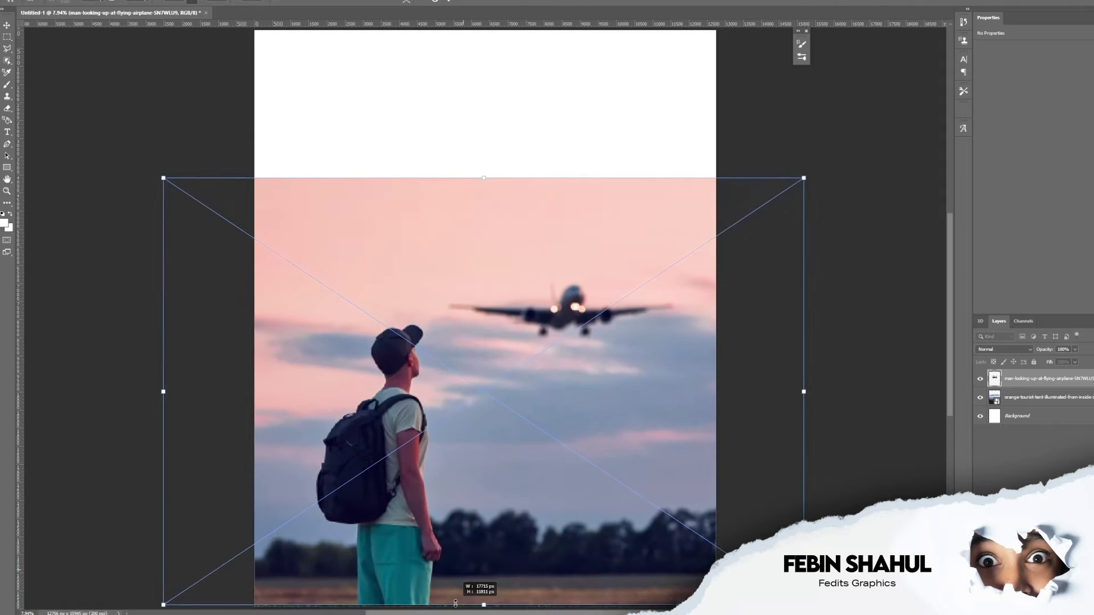
pyautogui.moveTo(484, 178); pyautogui.dragTo(524, 139)
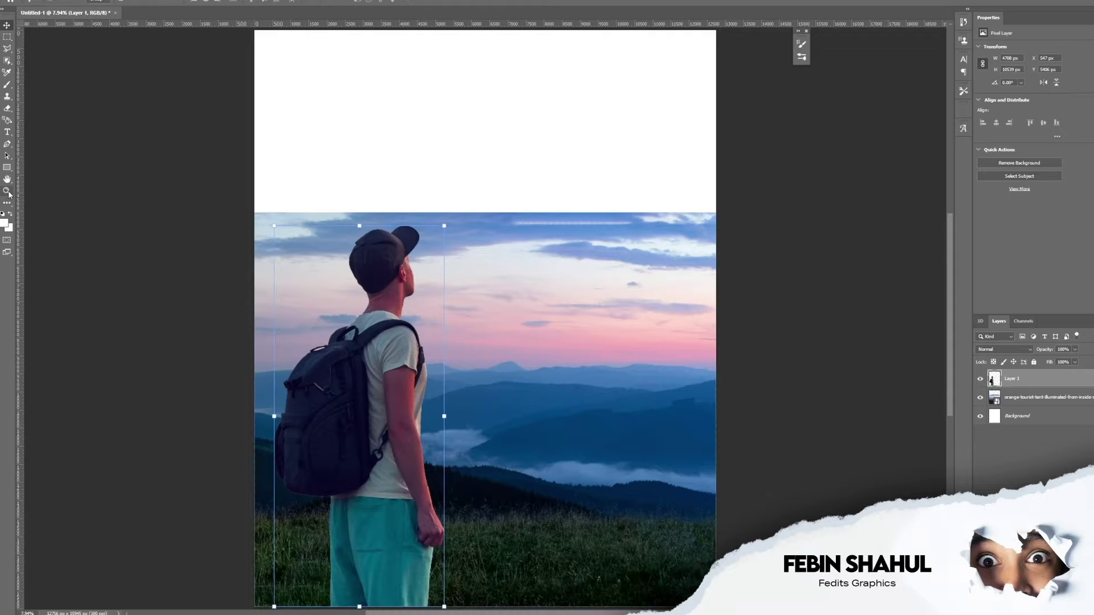
pyautogui.click(7, 190)
pyautogui.moveTo(461, 322)
pyautogui.mouseDown()
pyautogui.moveTo(444, 324)
pyautogui.moveTo(490, 335)
pyautogui.mouseUp()
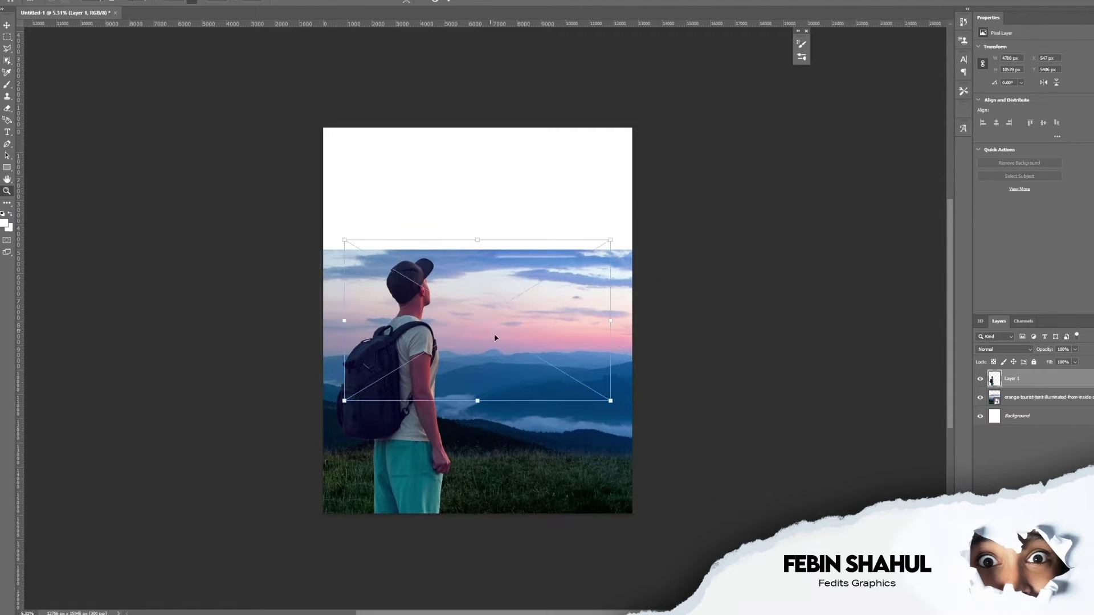
# Enlarge the snowy mountain image to fill the canvas and fit the view with Ctrl+0
pyautogui.moveTo(612, 324)
pyautogui.mouseDown()
pyautogui.moveTo(594, 356)
pyautogui.moveTo(605, 353)
pyautogui.mouseUp()
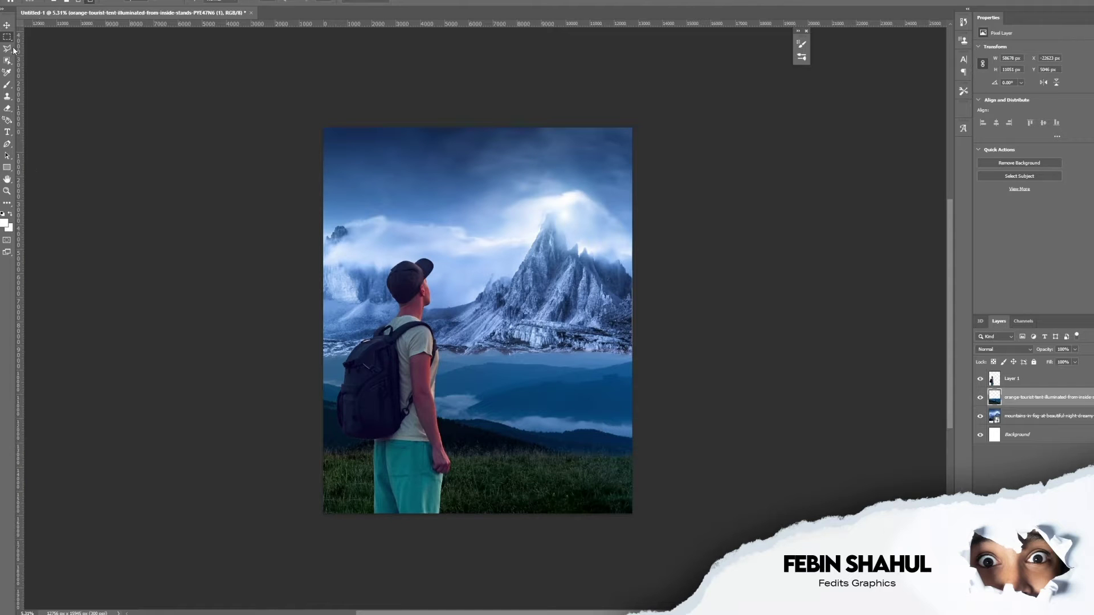
pyautogui.hotkey('ctrl', '0')
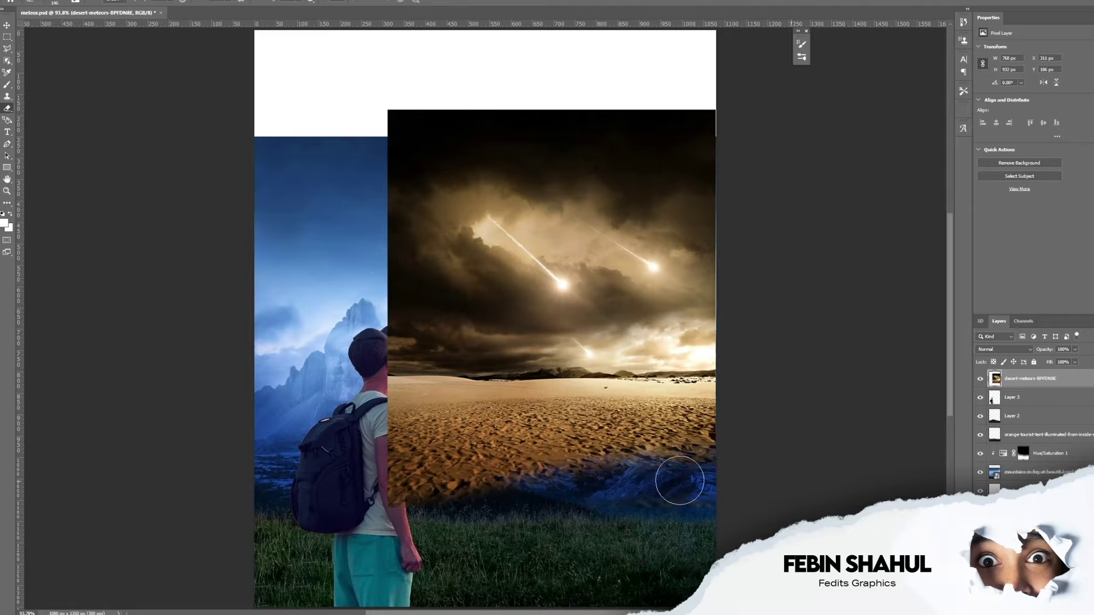
# Erase the desert photo's lower band, left edge, dark top strip and lower right
pyautogui.moveTo(775, 480); pyautogui.dragTo(590, 482)
pyautogui.moveTo(550, 441)
pyautogui.mouseDown()
pyautogui.moveTo(402, 415)
pyautogui.moveTo(393, 240)
pyautogui.moveTo(420, 108)
pyautogui.mouseUp()
pyautogui.moveTo(493, 95); pyautogui.dragTo(800, 138)
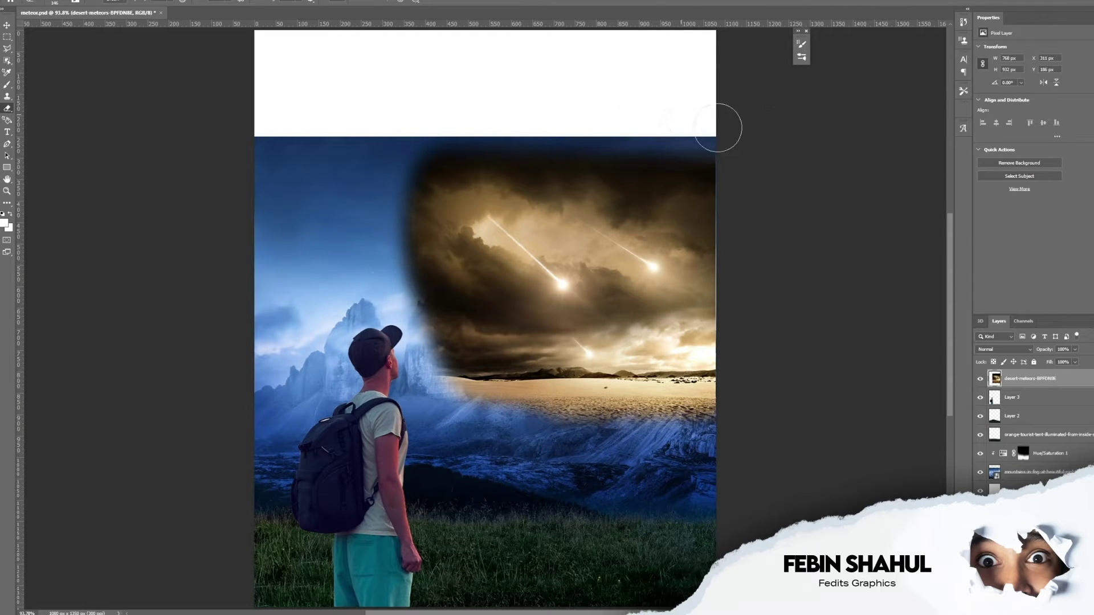
pyautogui.moveTo(748, 319); pyautogui.dragTo(570, 429)
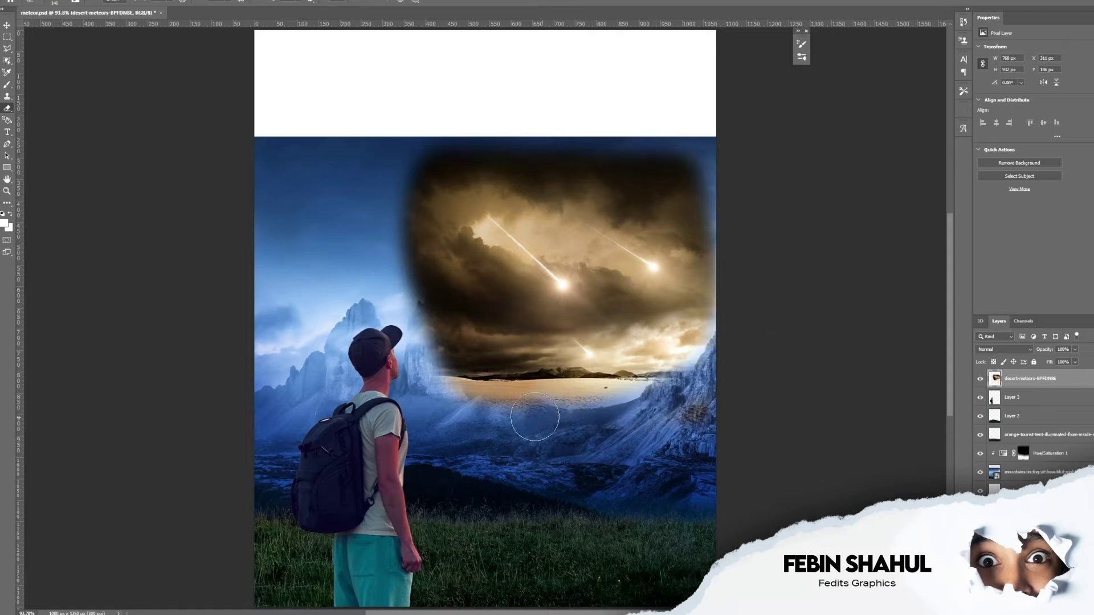
# Set the meteor layer to Screen, erase clouds around the meteors, and commit the starry sky
pyautogui.click(1002, 349)
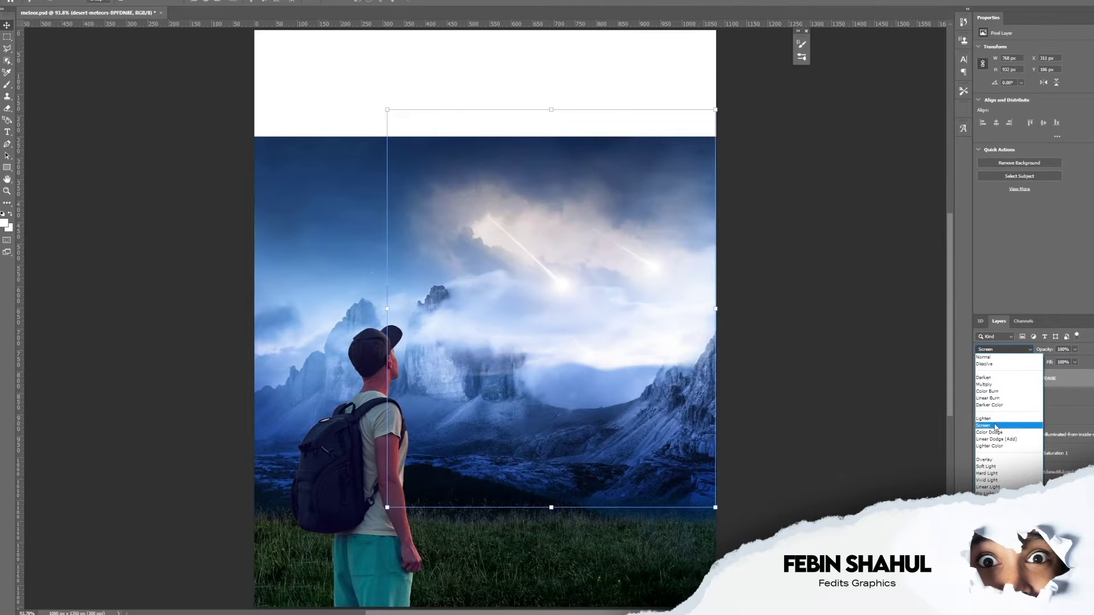
pyautogui.click(997, 425)
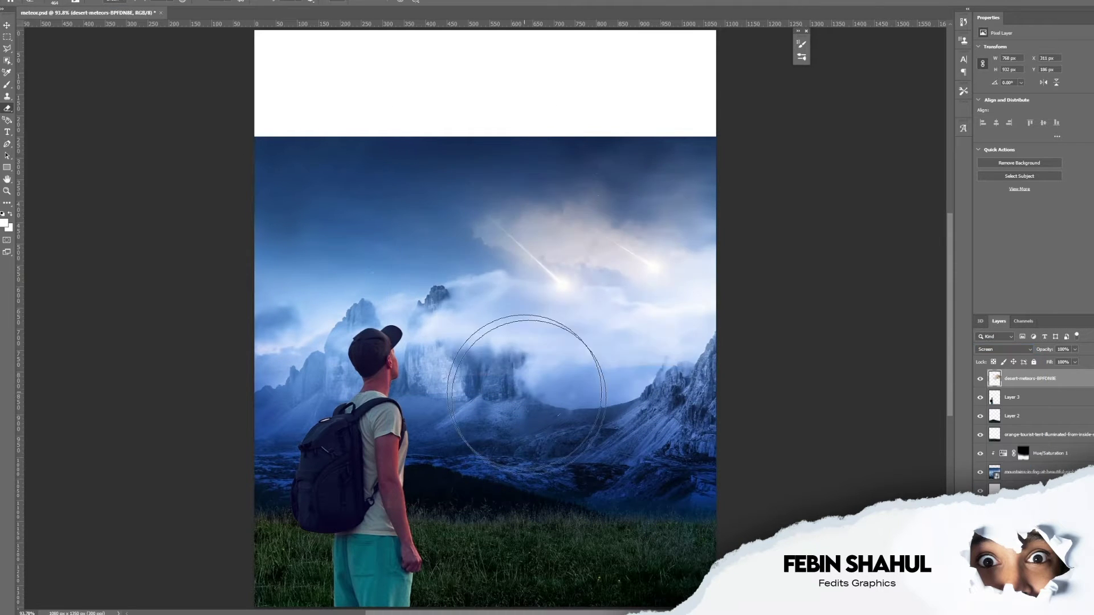
pyautogui.moveTo(525, 361); pyautogui.dragTo(659, 182)
pyautogui.press('z')
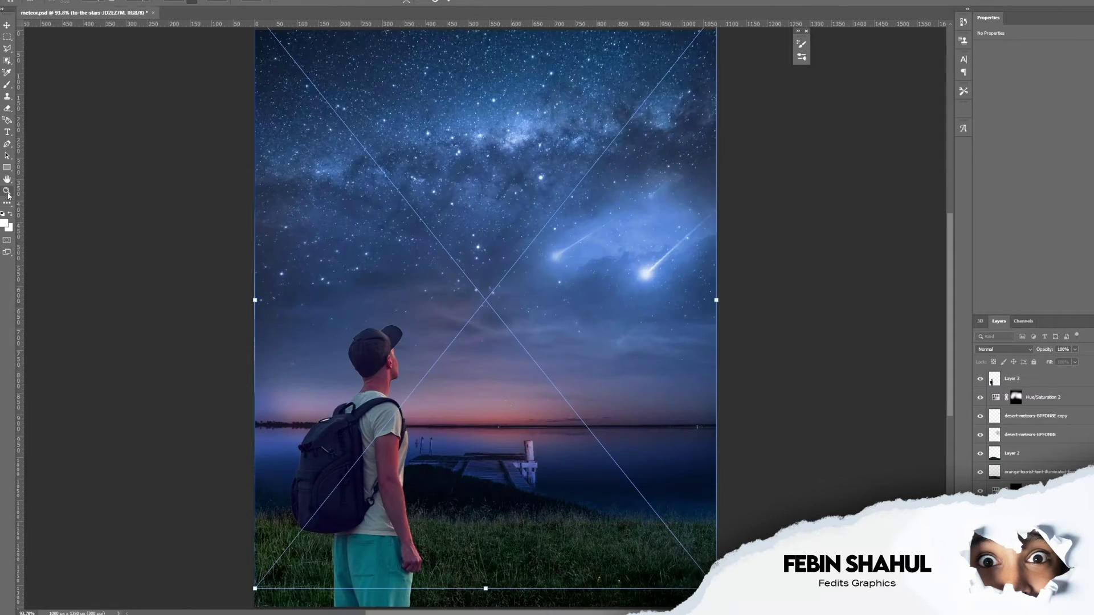
pyautogui.click(8, 192)
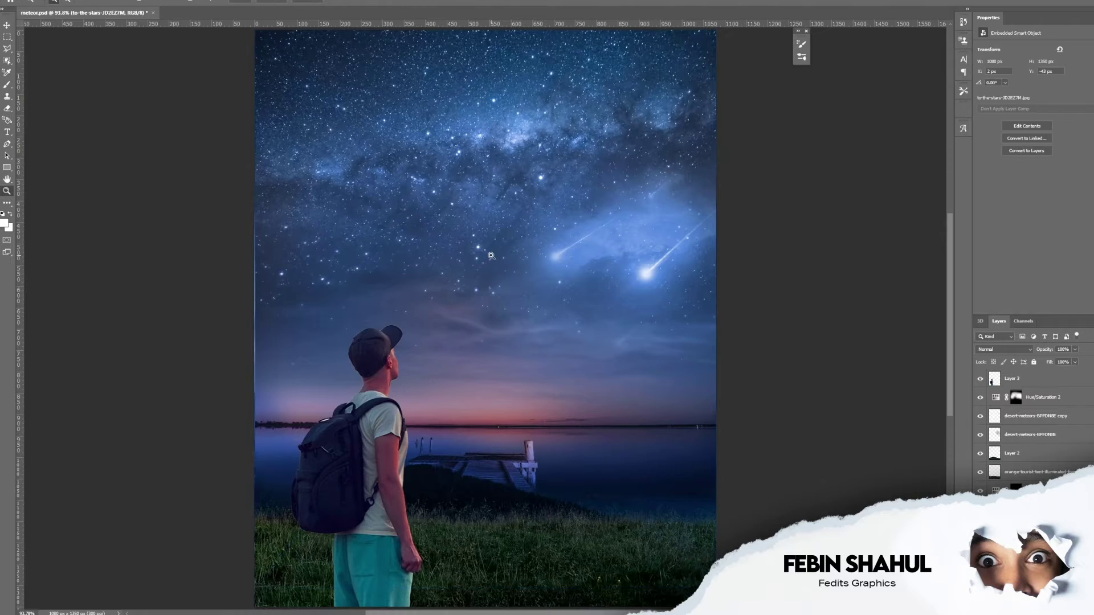
# Erase the starry layer over the left mountains up toward the backpacker's head
pyautogui.scroll(-2, 335, 241)
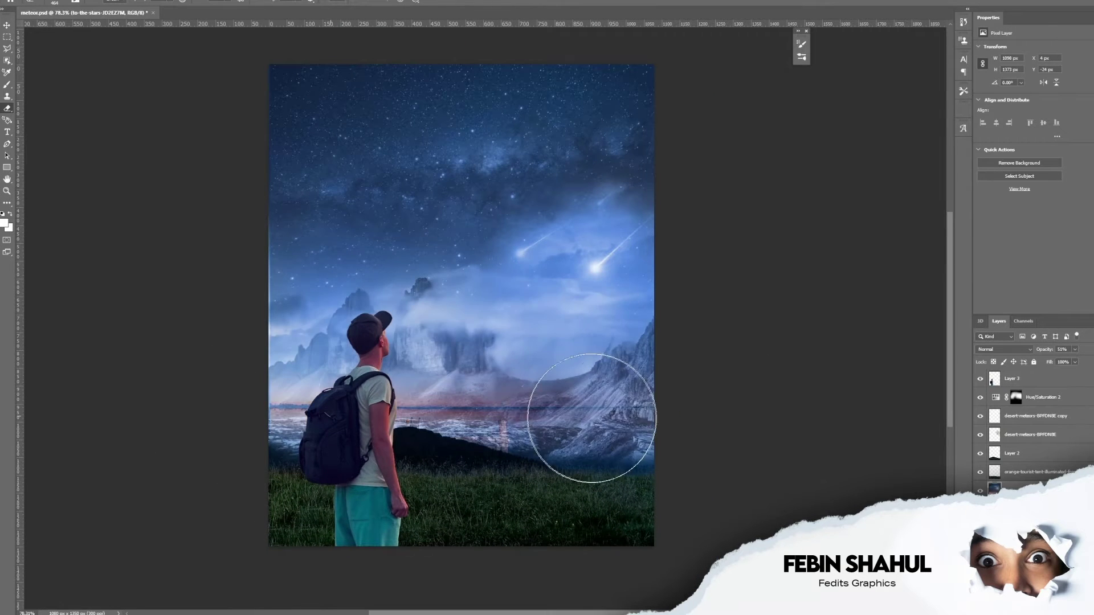
pyautogui.moveTo(287, 389); pyautogui.dragTo(360, 382)
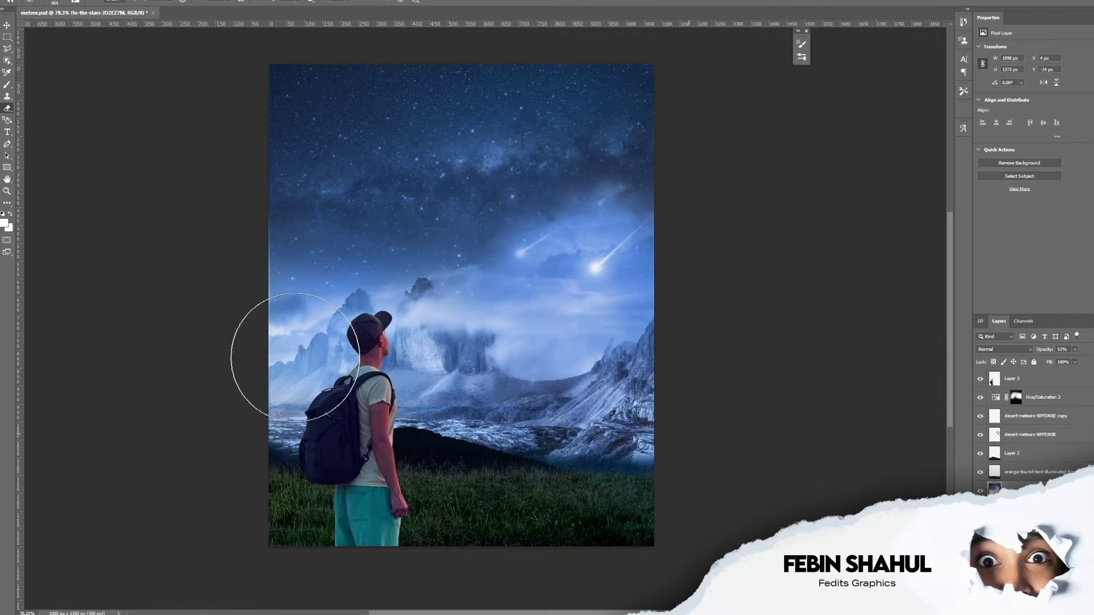
pyautogui.moveTo(303, 358); pyautogui.dragTo(346, 311)
# Enlarge the starry layer from its left side and shift it down and right
pyautogui.click(7, 26)
pyautogui.moveTo(266, 306); pyautogui.dragTo(257, 308)
pyautogui.moveTo(468, 347); pyautogui.dragTo(473, 369)
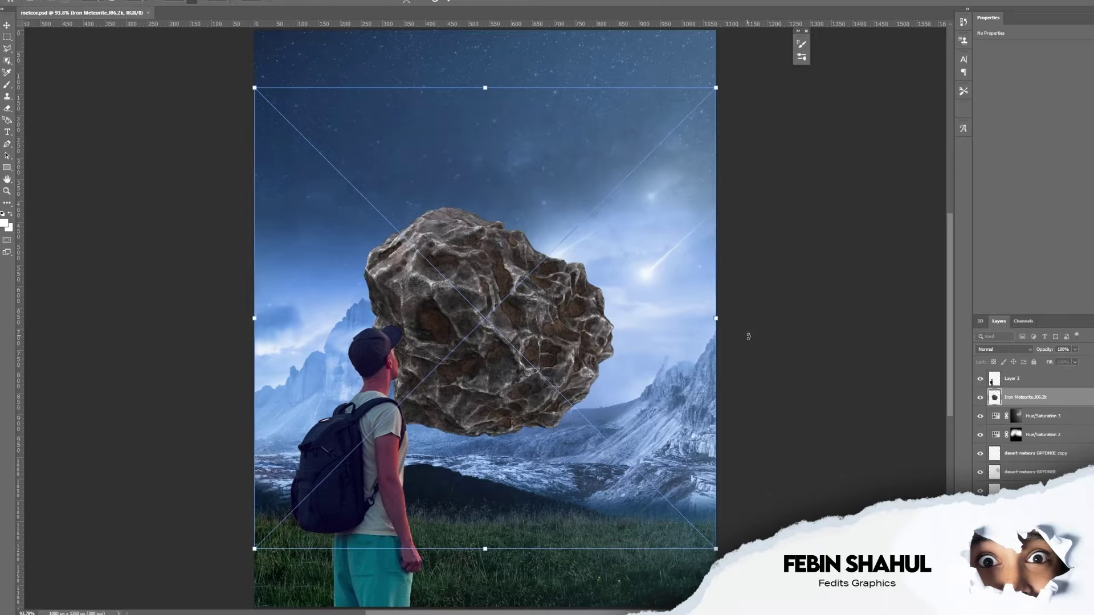
# Shrink and rotate the meteorite, then move it up and right into the sky
pyautogui.moveTo(713, 327); pyautogui.dragTo(416, 315)
pyautogui.moveTo(433, 257)
pyautogui.mouseDown()
pyautogui.moveTo(440, 244)
pyautogui.moveTo(308, 218)
pyautogui.moveTo(372, 256)
pyautogui.mouseUp()
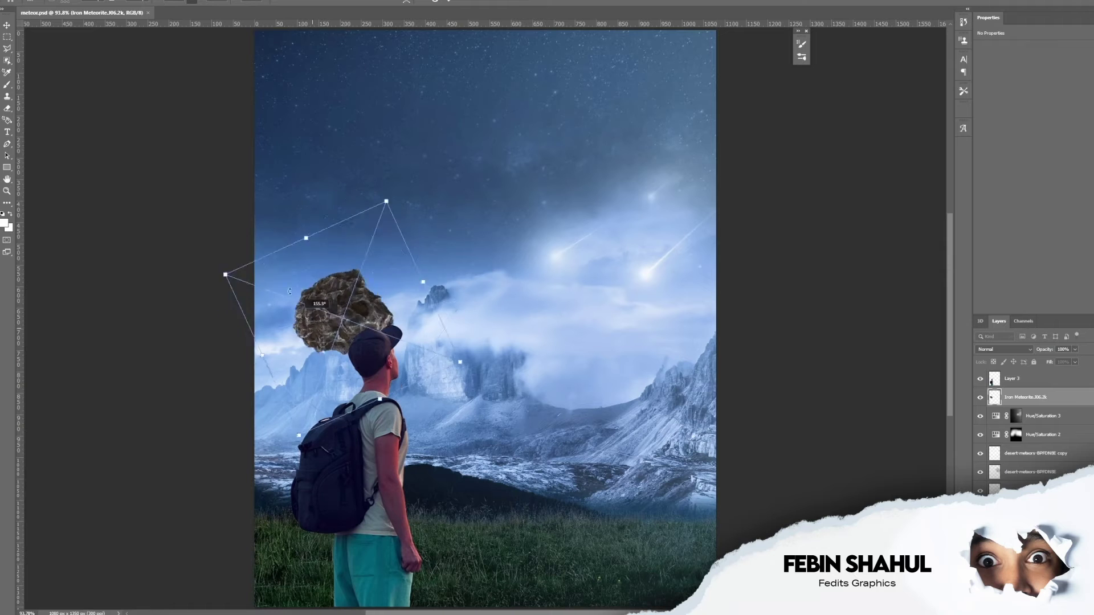
pyautogui.moveTo(372, 255); pyautogui.dragTo(391, 245)
pyautogui.moveTo(365, 302)
pyautogui.mouseDown()
pyautogui.moveTo(504, 212)
pyautogui.moveTo(598, 348)
pyautogui.mouseUp()
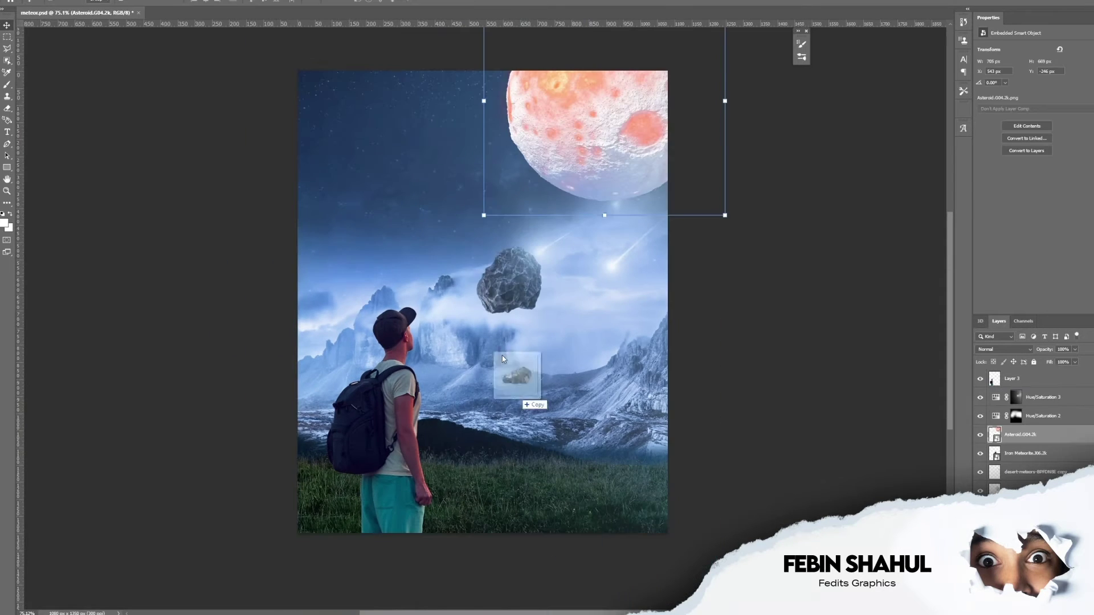
# Shrink two new Iron Meteorite rocks to small sizes and position them in the upper sky
pyautogui.moveTo(667, 116); pyautogui.dragTo(392, 273)
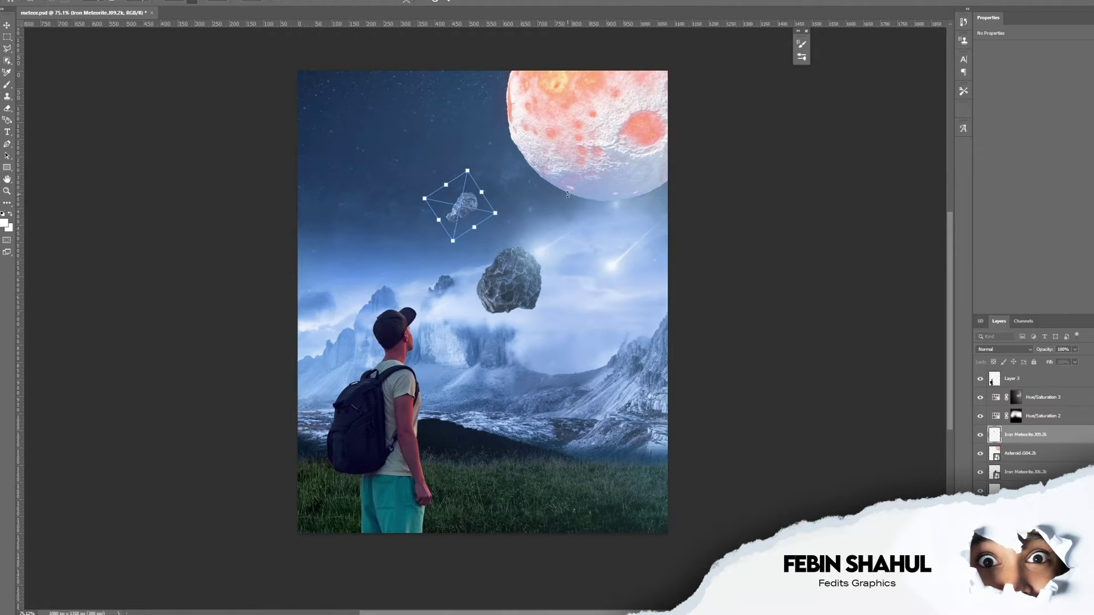
pyautogui.moveTo(472, 209); pyautogui.dragTo(494, 195)
pyautogui.press('Return')
pyautogui.moveTo(438, 166)
pyautogui.mouseDown()
pyautogui.moveTo(395, 166)
pyautogui.moveTo(415, 205)
pyautogui.mouseUp()
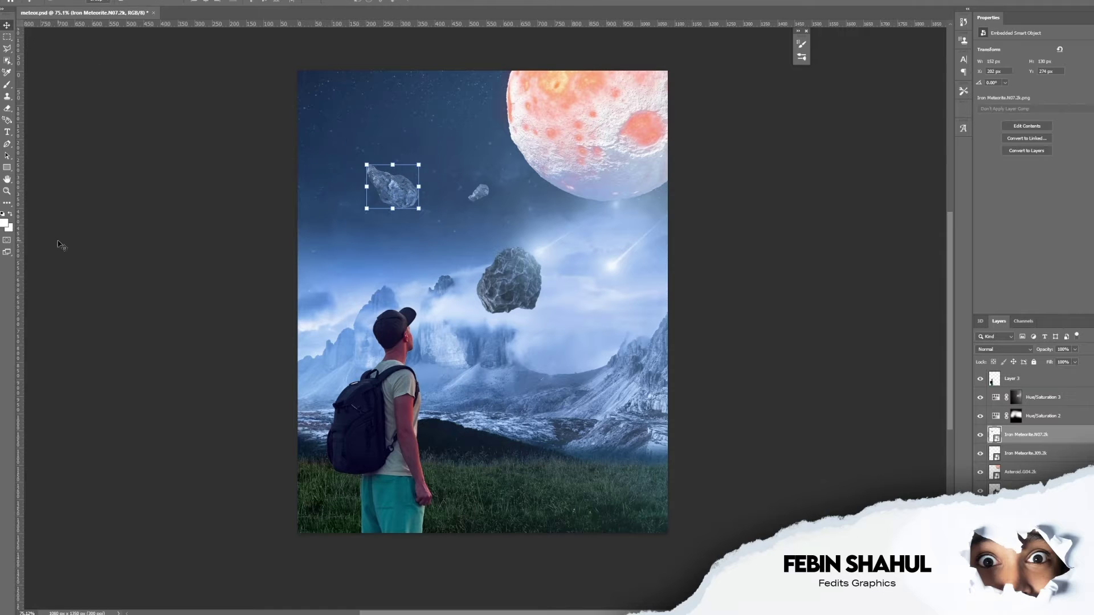
pyautogui.moveTo(67, 199)
pyautogui.mouseDown()
pyautogui.moveTo(23, 173)
pyautogui.moveTo(64, 212)
pyautogui.mouseUp()
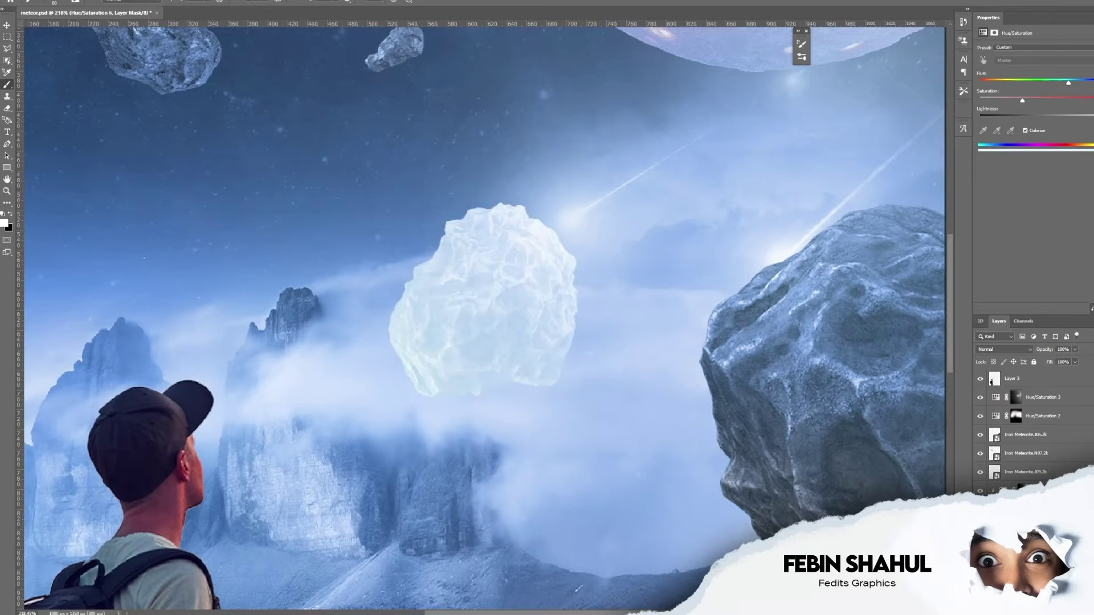
# Fill the Hue/Saturation 11 mask with black and add a clipped Hue/Saturation copy above it
pyautogui.hotkey('ctrl', '0')
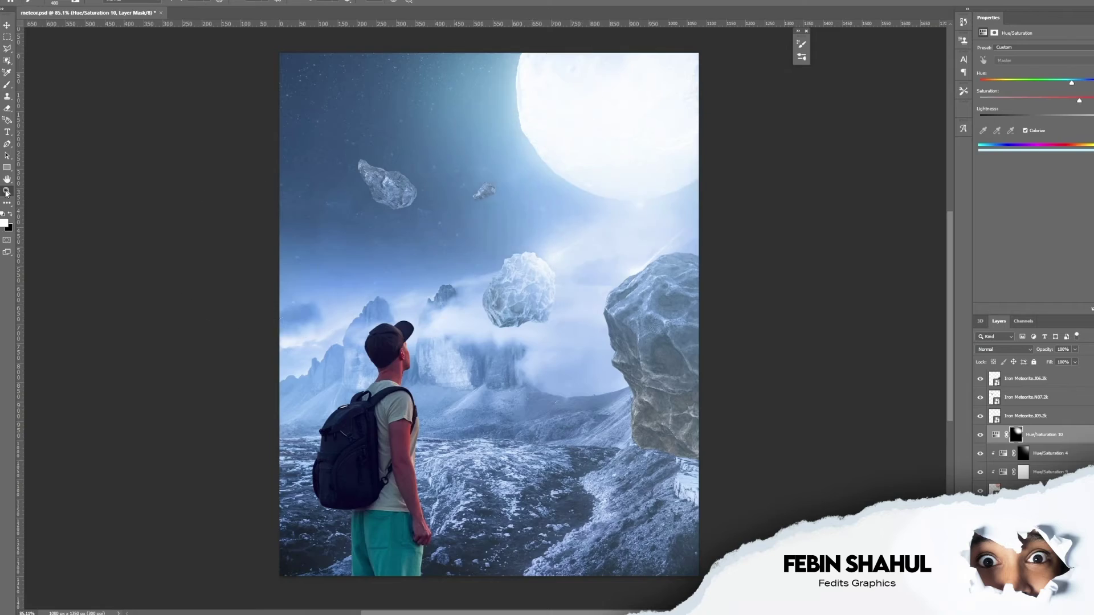
pyautogui.click(6, 191)
pyautogui.rightClick(563, 340)
pyautogui.click(575, 344)
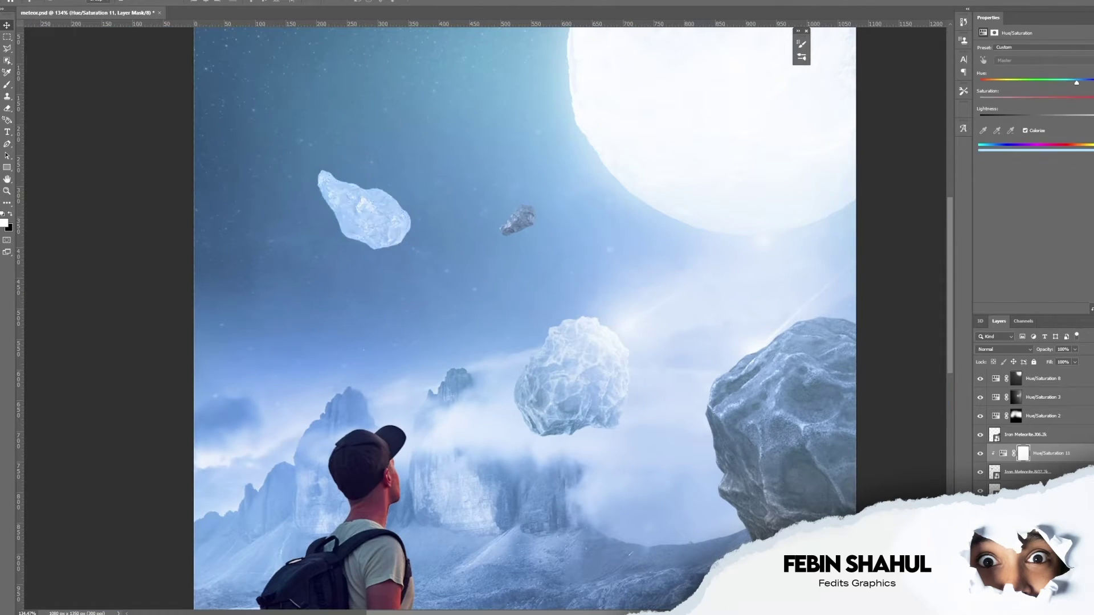
pyautogui.doubleClick(1073, 453)
pyautogui.press('Return')
pyautogui.click(1023, 454)
pyautogui.hotkey('ctrl', 'i')
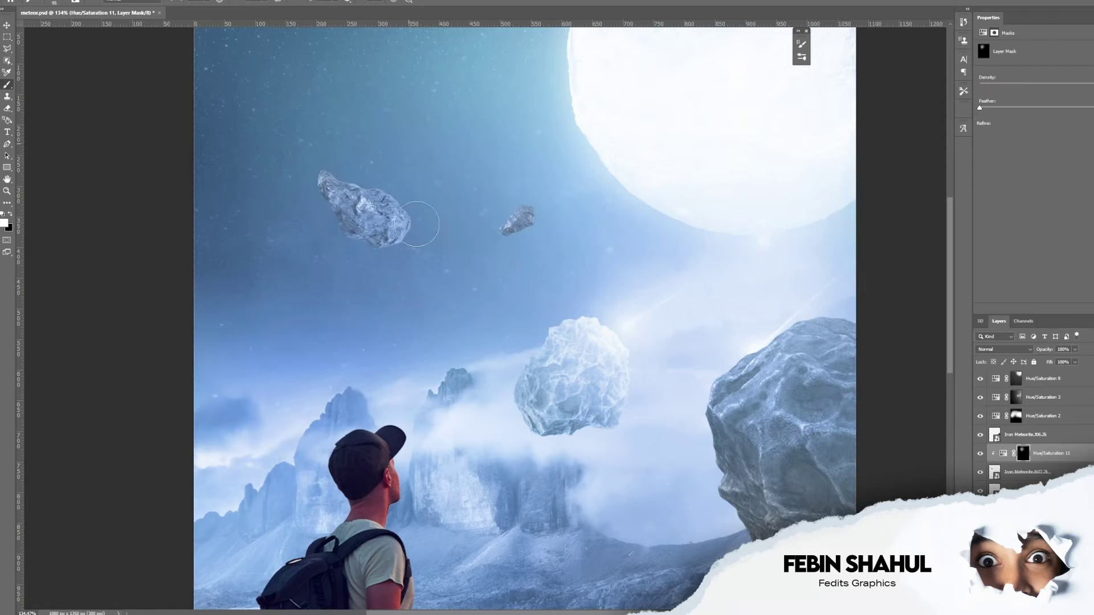
pyautogui.hotkey('ctrl', 'j')
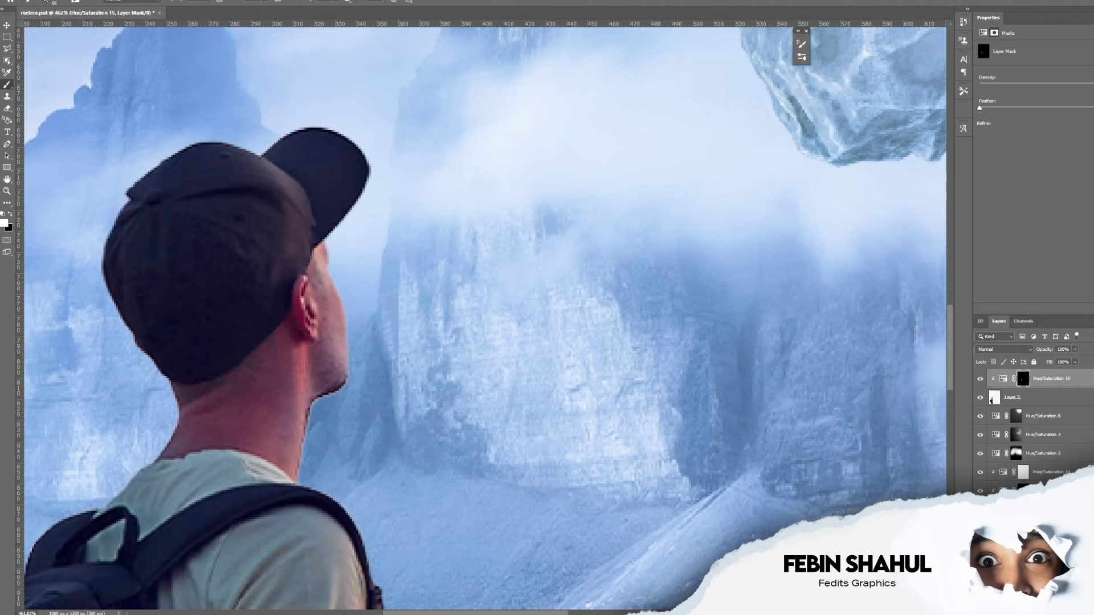
# Set the brush size to 9, shrink it further for cap detail, and review the composition
pyautogui.click(58, 2)
pyautogui.press('Return')
pyautogui.click(57, 2)
pyautogui.write('9')
pyautogui.press('Return')
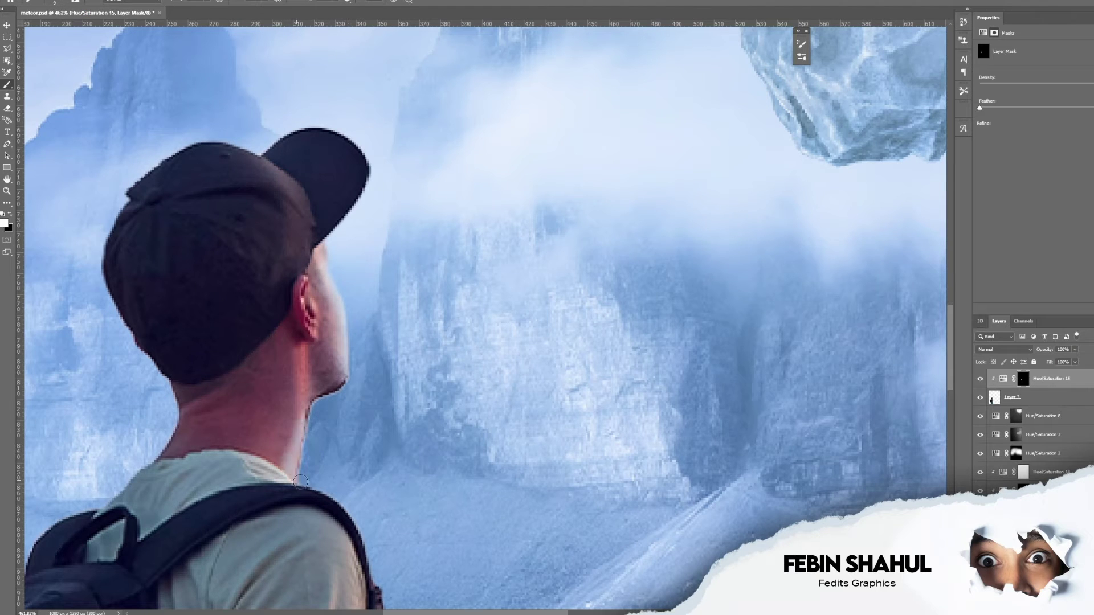
pyautogui.press('[')
pyautogui.press('[')
pyautogui.press('[')
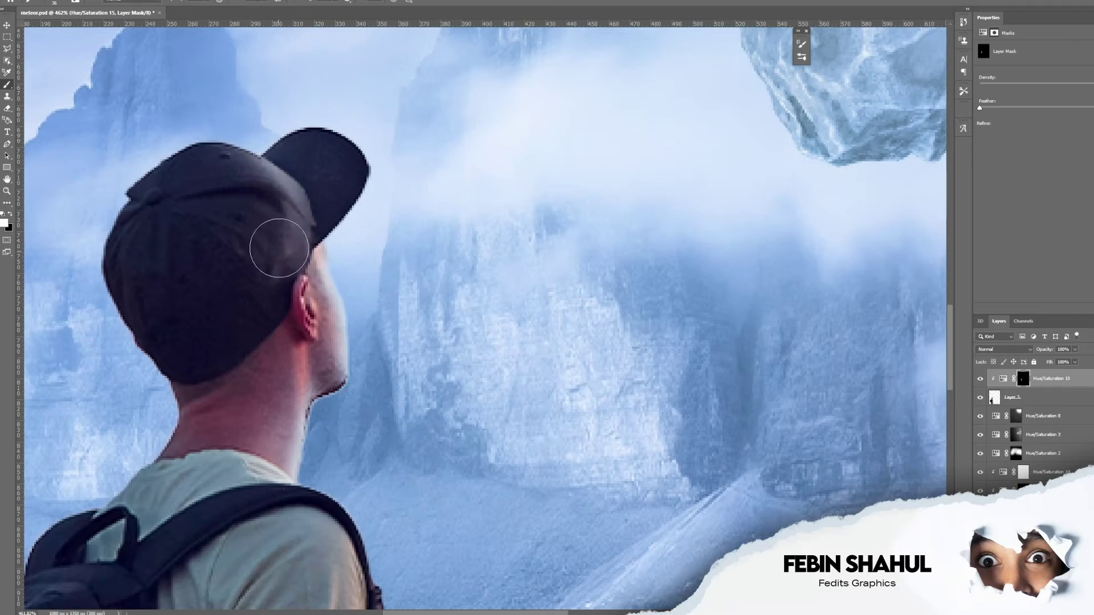
pyautogui.hotkey('ctrl', '0')
pyautogui.scroll(5, 413, 424)
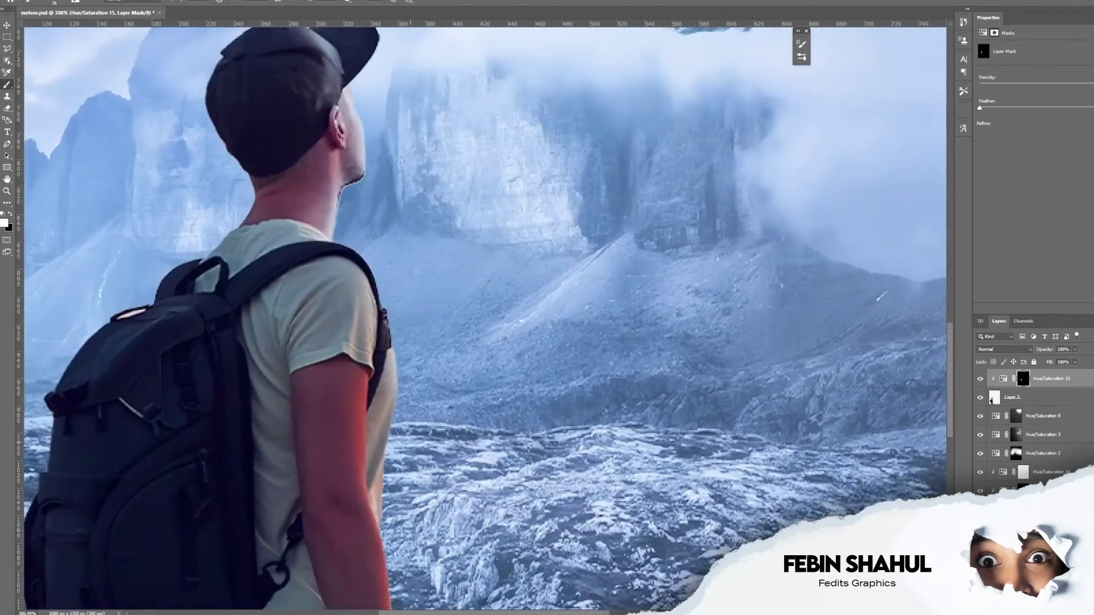
pyautogui.scroll(-4, 413, 424)
pyautogui.scroll(-3, 387, 513)
pyautogui.scroll(3, 366, 598)
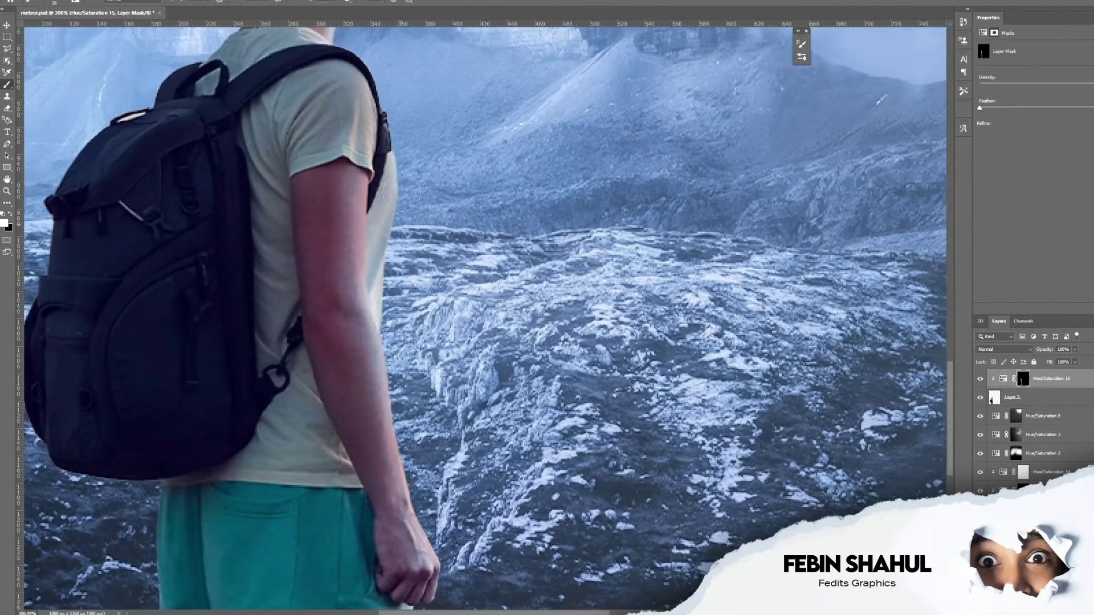
pyautogui.scroll(2, 402, 192)
pyautogui.scroll(-2, 367, 404)
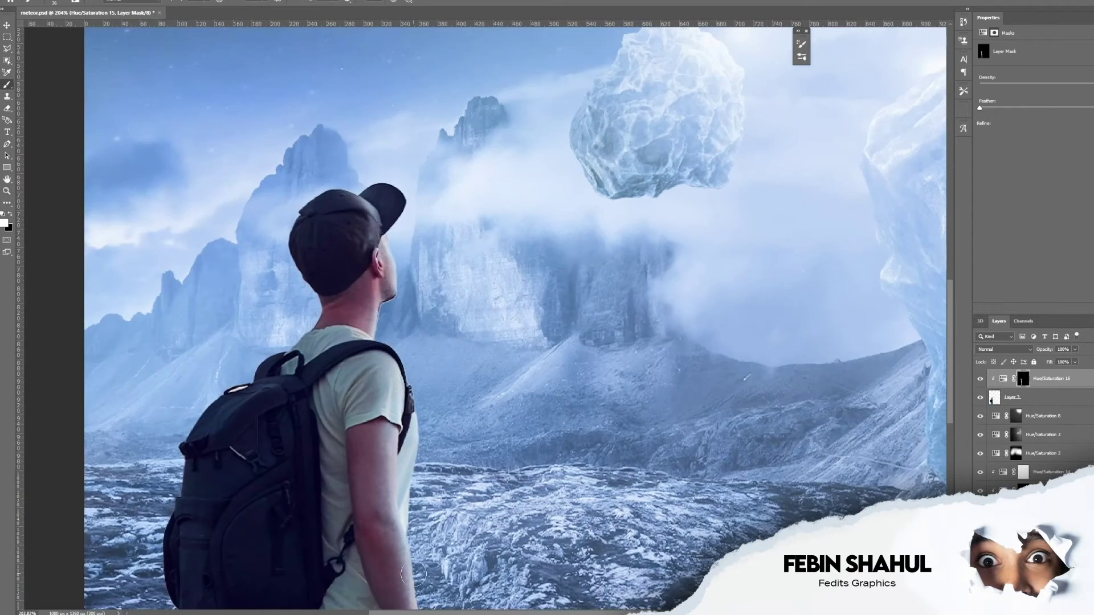
pyautogui.scroll(-2, 382, 445)
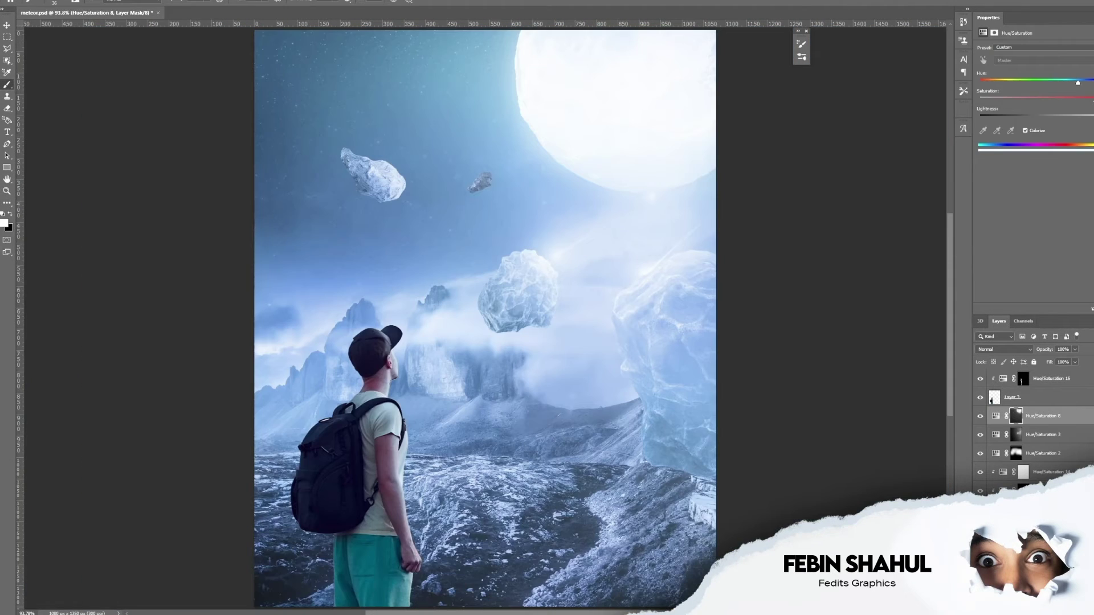
# Set the brush to 139 px and paint glow trails from the meteors across the sky
pyautogui.click(65, 4)
pyautogui.moveTo(63, 26); pyautogui.dragTo(83, 29)
pyautogui.click(366, 162)
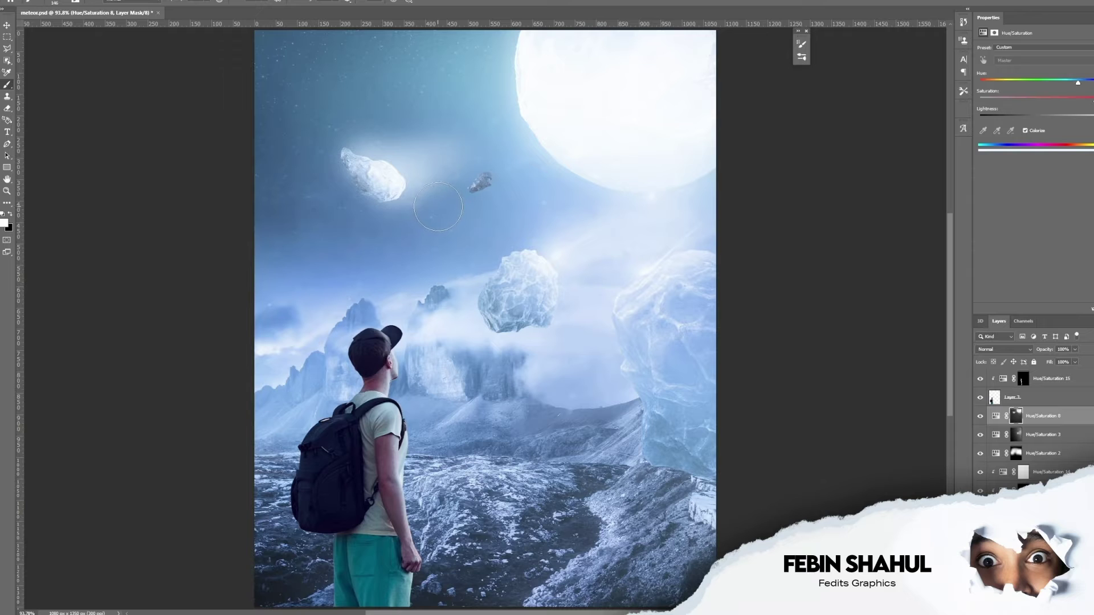
pyautogui.moveTo(396, 187); pyautogui.dragTo(885, 75)
pyautogui.moveTo(440, 190); pyautogui.dragTo(502, 143)
pyautogui.moveTo(512, 267); pyautogui.dragTo(610, 207)
# Swap foreground and background colours, reselect the brush, and fit the document on screen
pyautogui.press('x')
pyautogui.scroll(5, 495, 108)
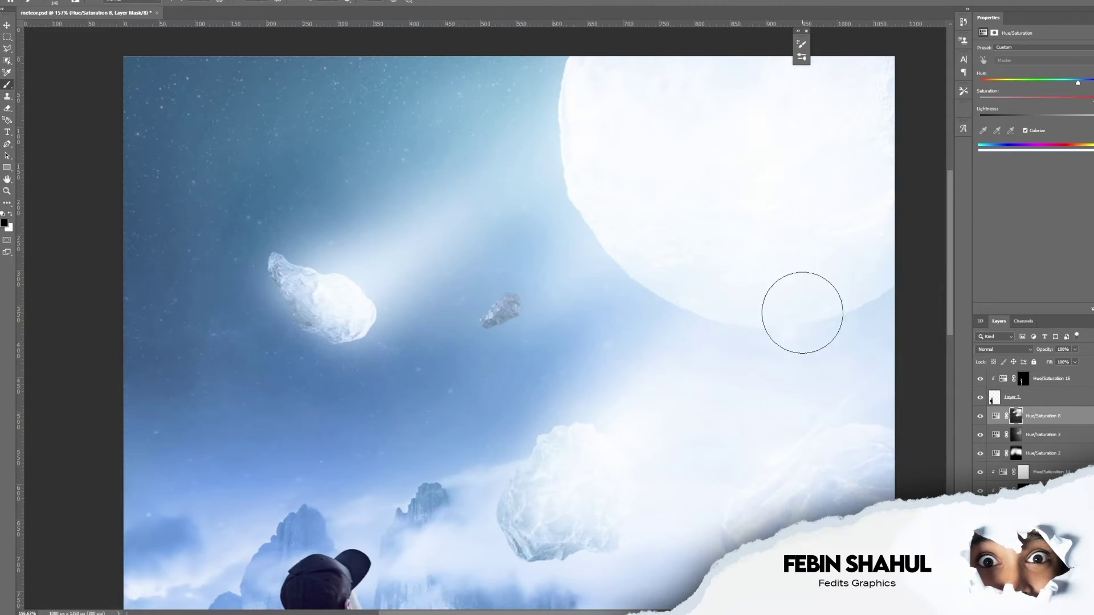
pyautogui.scroll(-5, 507, 309)
pyautogui.click(8, 83)
pyautogui.scroll(5, 376, 353)
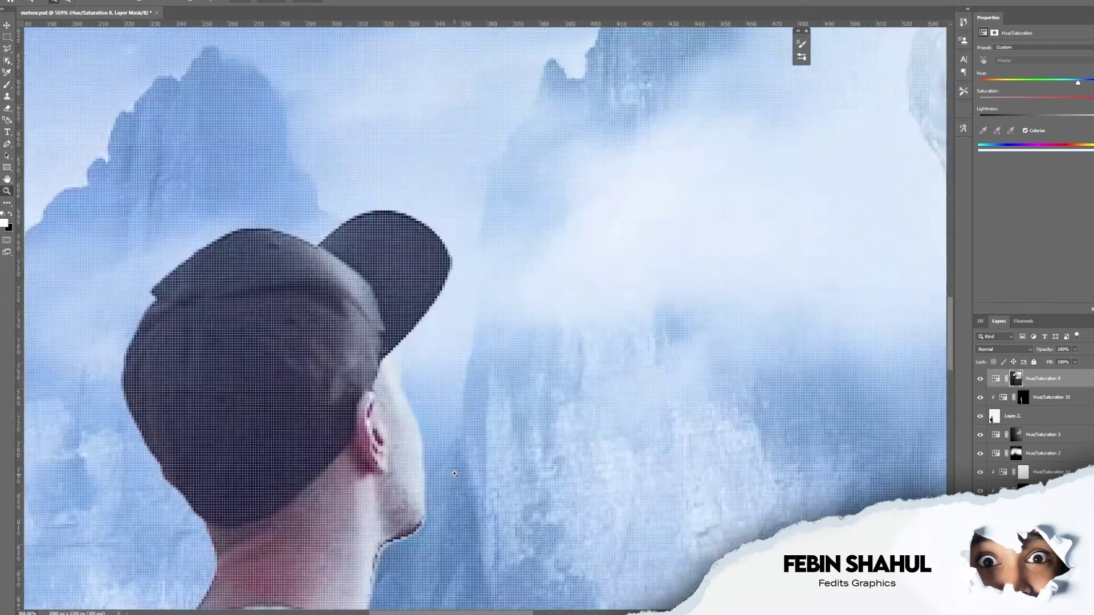
pyautogui.scroll(-5, 469, 434)
pyautogui.press('Escape')
pyautogui.scroll(10, 376, 330)
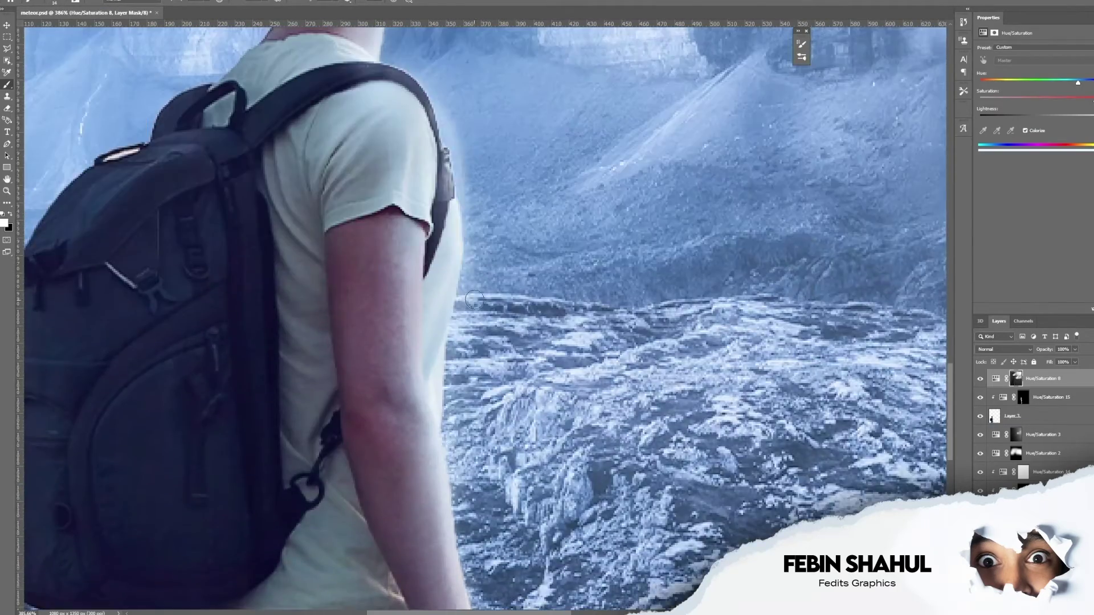
pyautogui.scroll(-3, 347, 245)
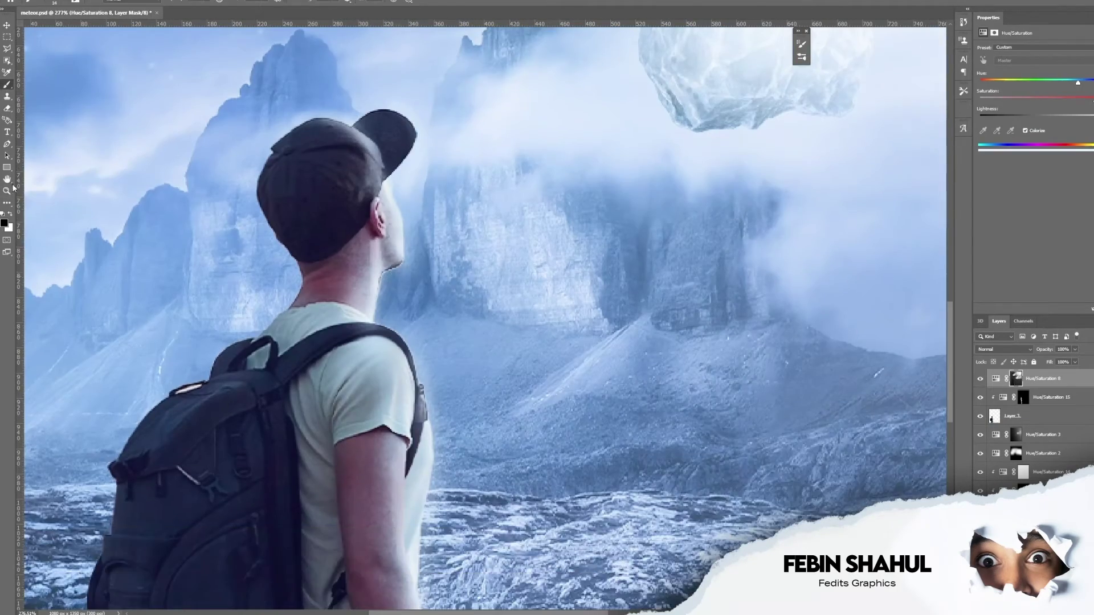
pyautogui.click(7, 190)
pyautogui.hotkey('ctrl', '0')
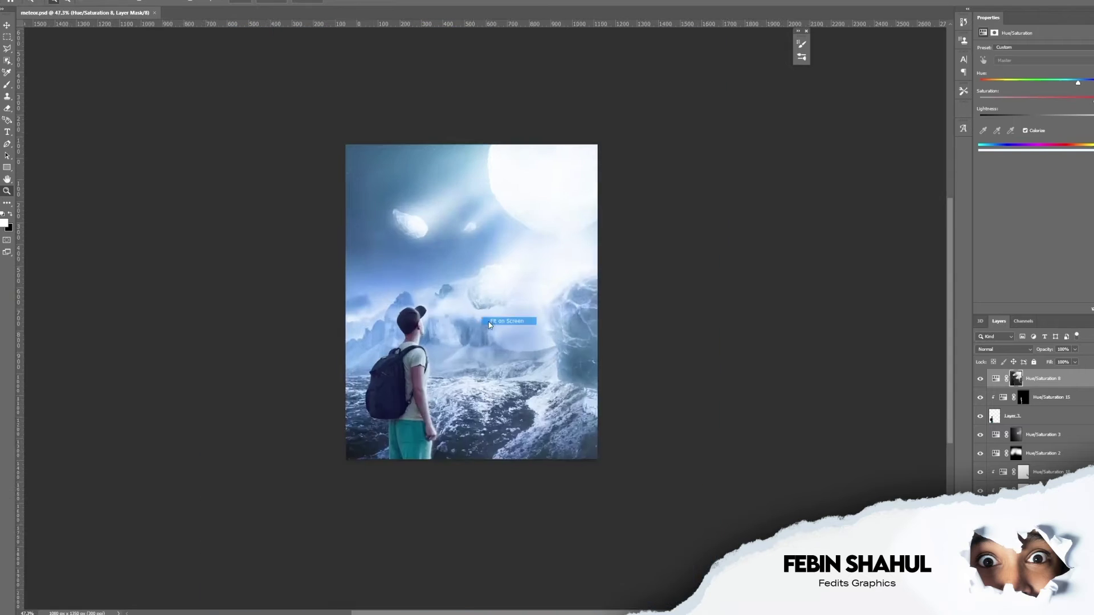
# Invert the Hue/Saturation 20 mask to black and brush white over the man
pyautogui.click(489, 323)
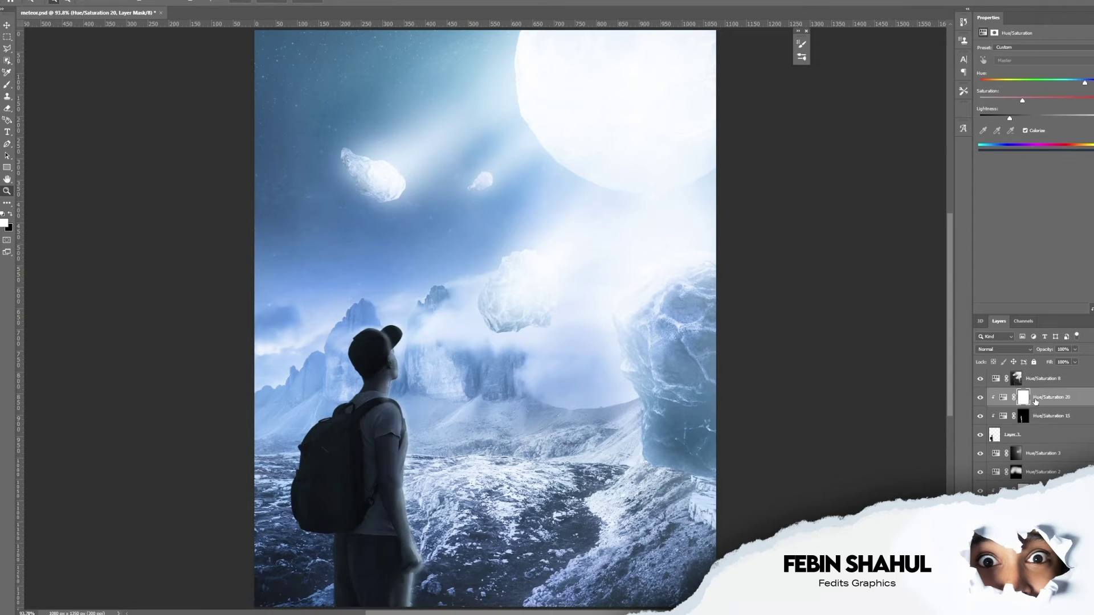
pyautogui.hotkey('ctrl', 'i')
pyautogui.press('b')
pyautogui.moveTo(376, 433); pyautogui.dragTo(339, 609)
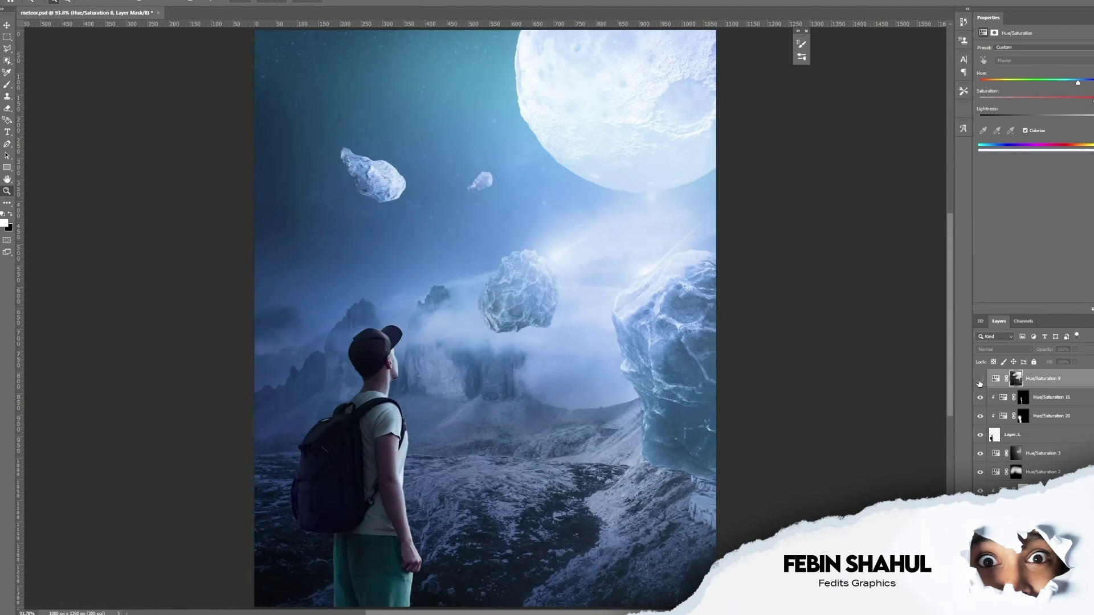
# Turn the Hue/Saturation 8 adjustment back on and close the brush settings
pyautogui.click(979, 380)
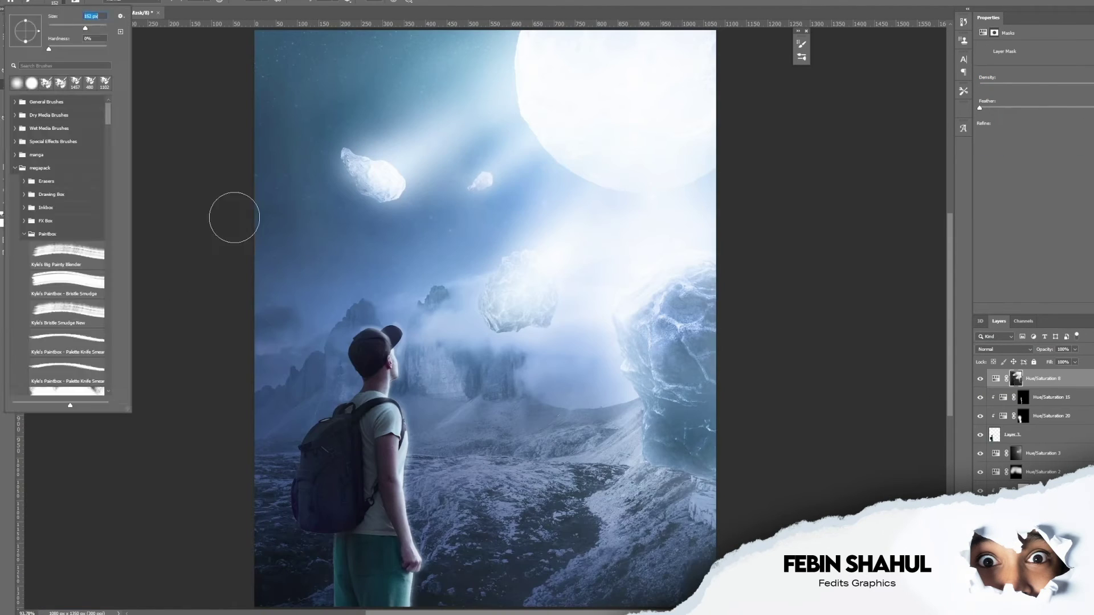
pyautogui.press('Return')
pyautogui.click(217, 11)
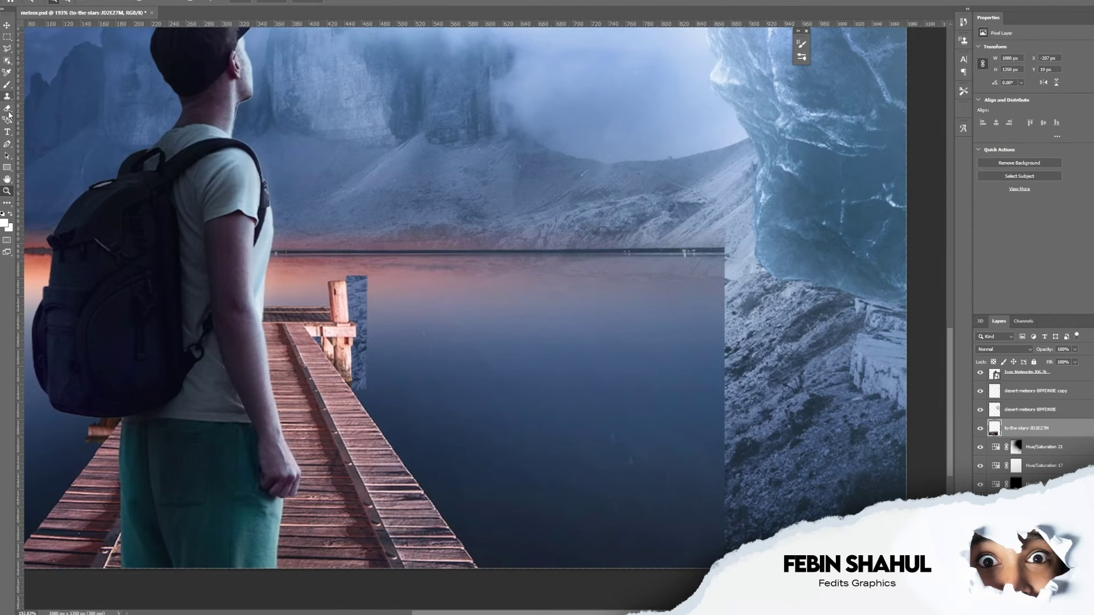
# Erase the lake with a soft eraser to reveal the snowy mountain rocks
pyautogui.click(8, 109)
pyautogui.click(74, 1)
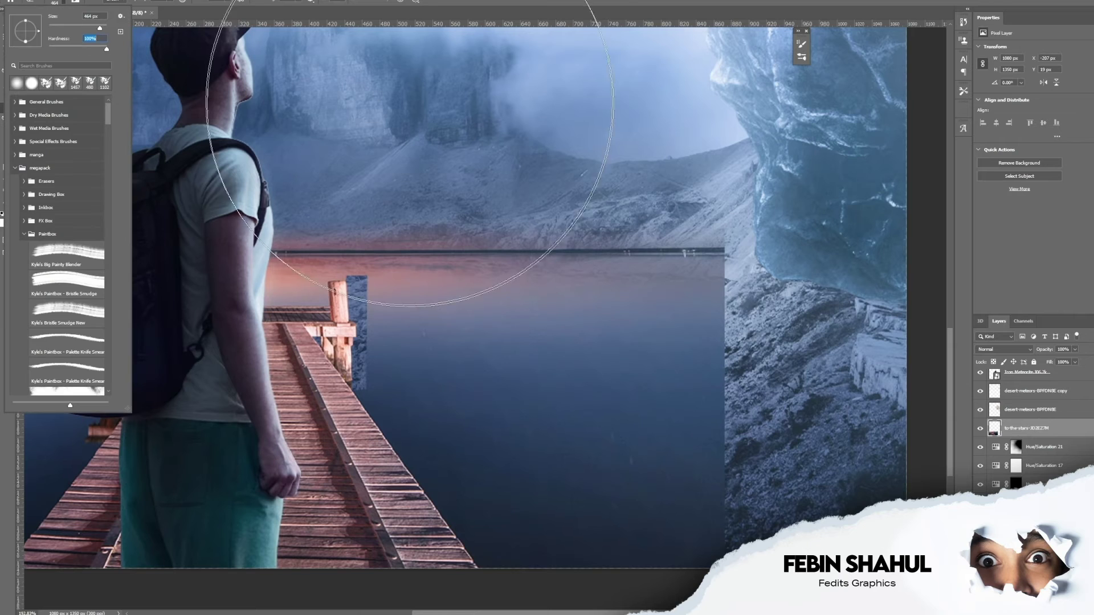
pyautogui.click(727, 364)
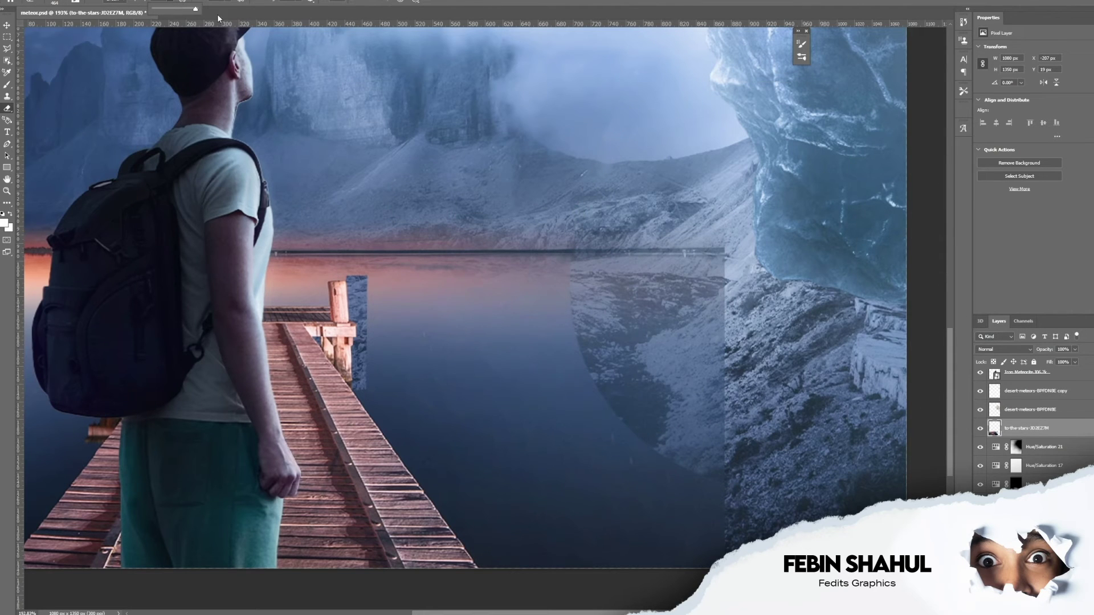
pyautogui.moveTo(635, 232); pyautogui.dragTo(736, 392)
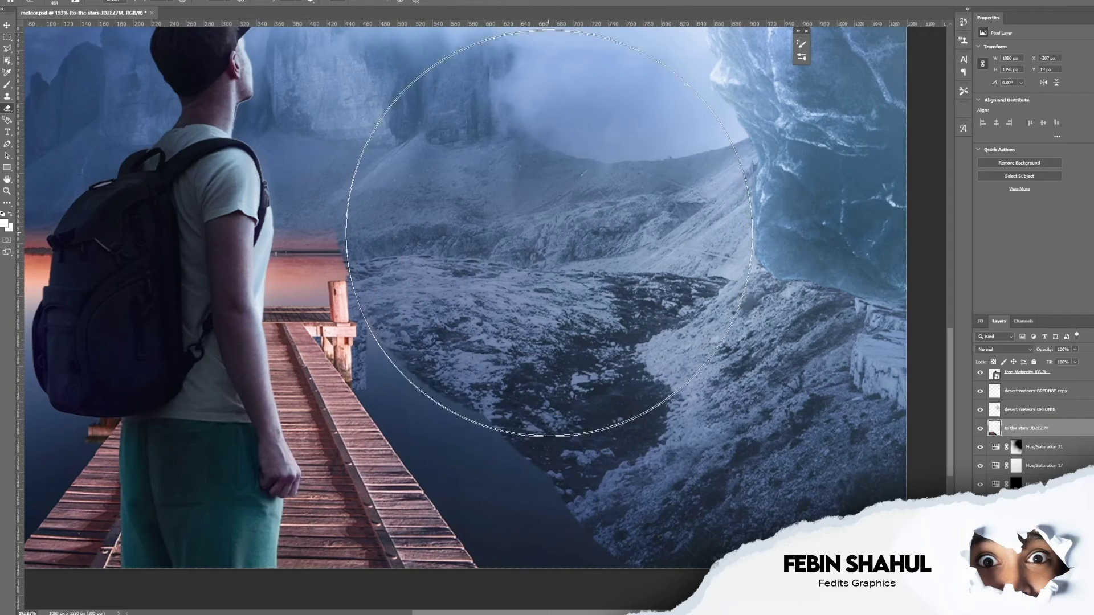
pyautogui.scroll(5, 557, 518)
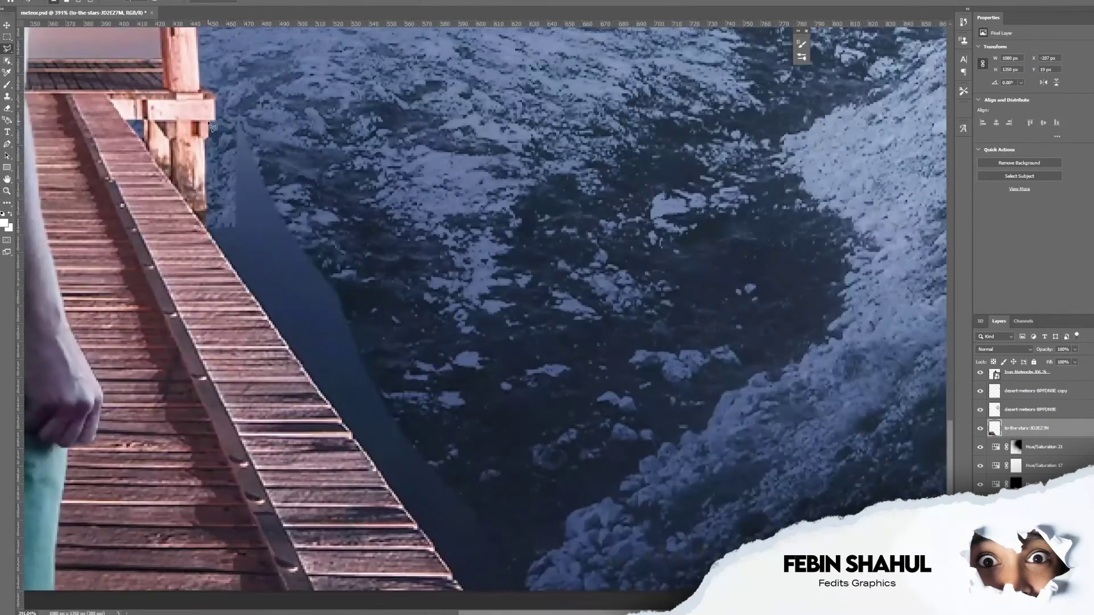
# Outline the pier edge with the Polygonal Lasso to refine the erased area
pyautogui.press('l')
pyautogui.click(163, 185)
pyautogui.click(199, 194)
pyautogui.click(471, 560)
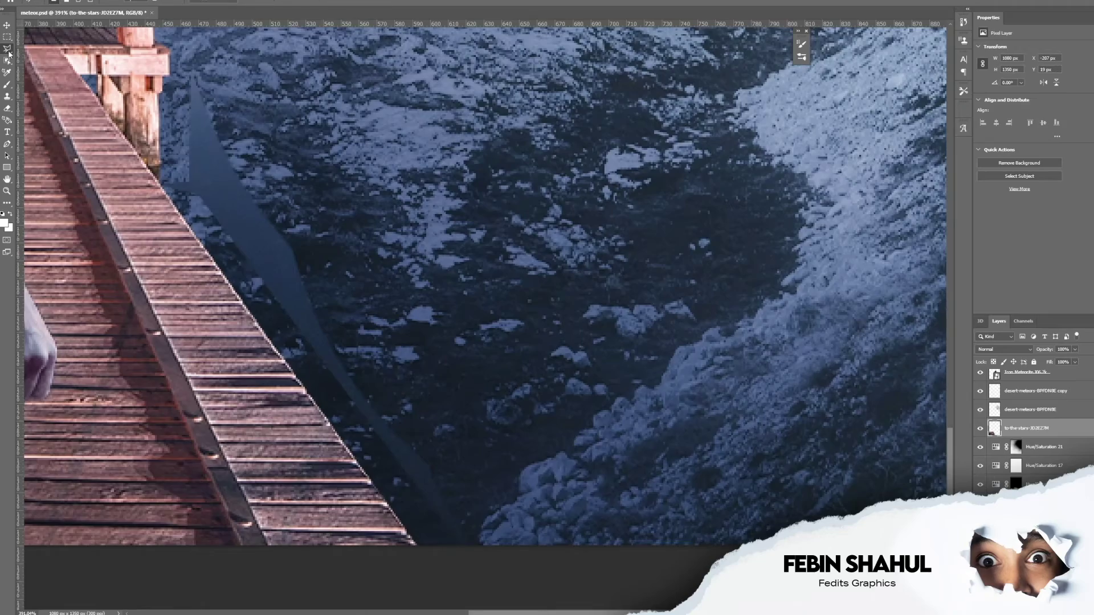
pyautogui.scroll(-5, 251, 163)
pyautogui.scroll(6, 344, 446)
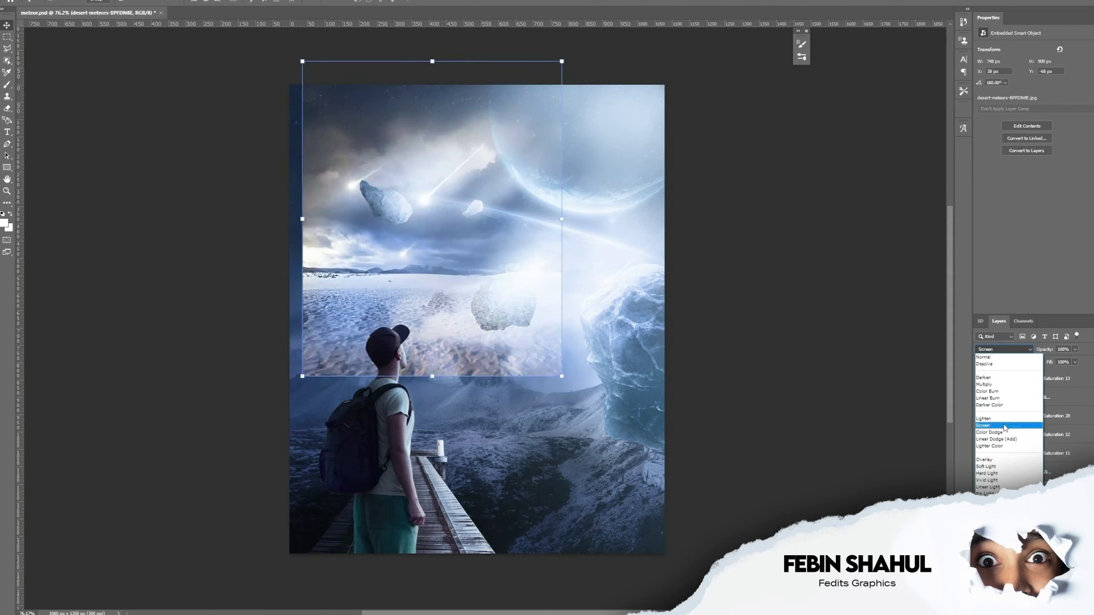
# Rasterize the meteor image, set it to Color Dodge, and shrink it into the upper-left sky
pyautogui.click(555, 220)
pyautogui.hotkey('ctrl', 't')
pyautogui.press('Return')
pyautogui.click(1003, 349)
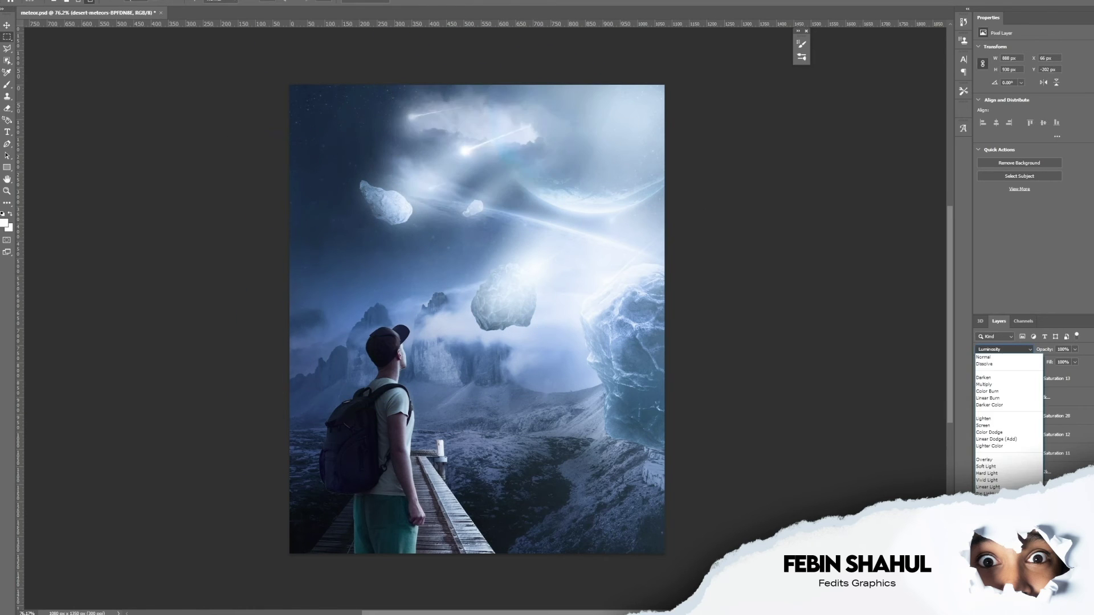
pyautogui.moveTo(500, 209); pyautogui.dragTo(487, 187)
# Copy a meteor streak to a new layer, enlarge it up-left, and set Linear Dodge
pyautogui.hotkey('ctrl', 't')
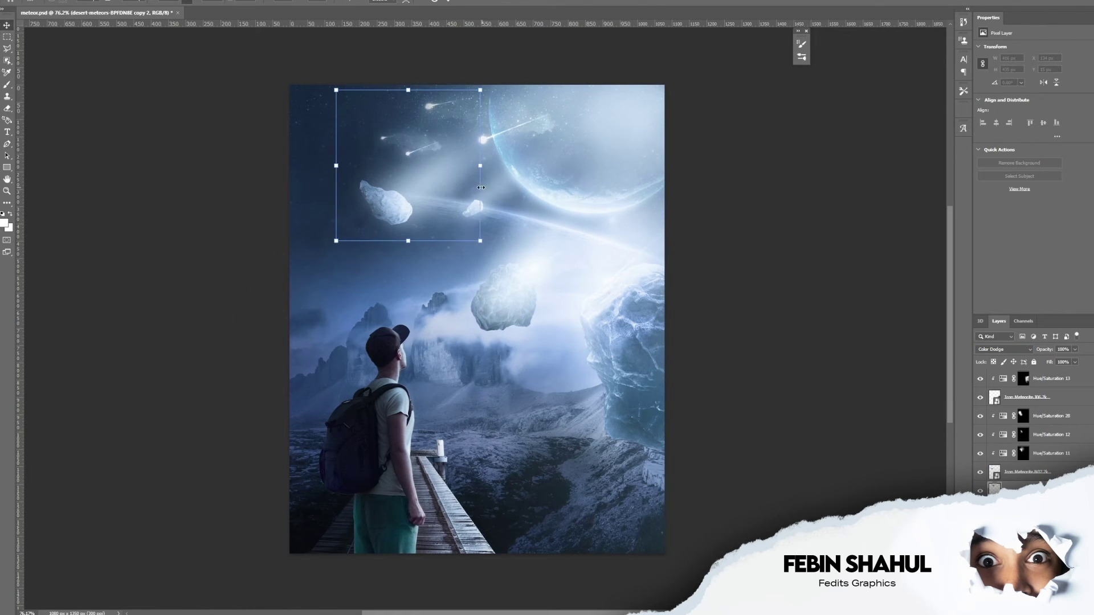
pyautogui.hotkey('ctrl', 'j')
pyautogui.hotkey('ctrl', 't')
pyautogui.moveTo(513, 134); pyautogui.dragTo(420, 147)
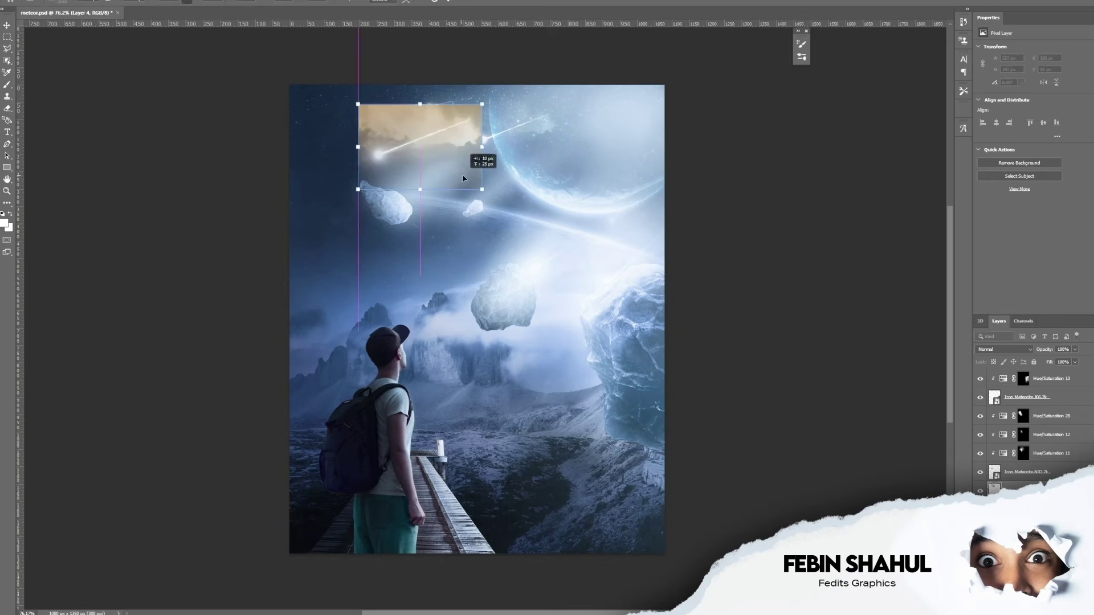
pyautogui.click(1002, 349)
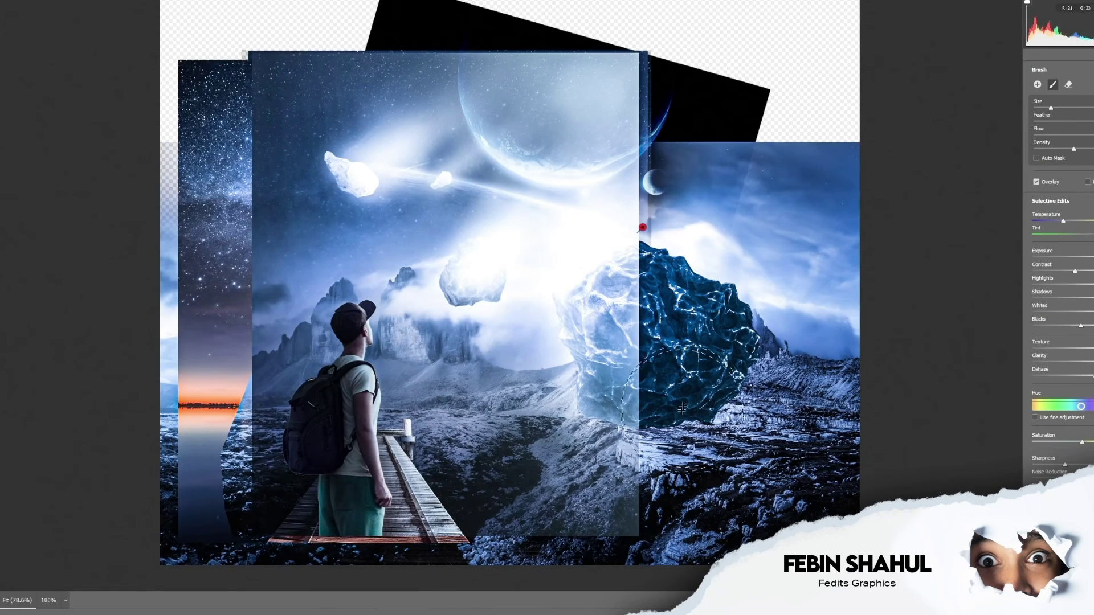